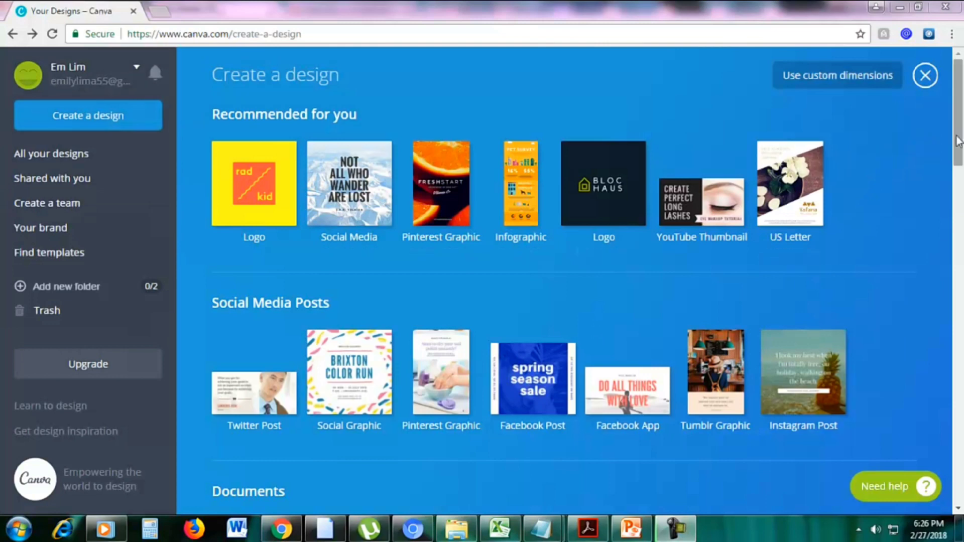
Step: Create a new Menu design from the Marketing Materials category
left_click_drag(958, 140, 961, 363)
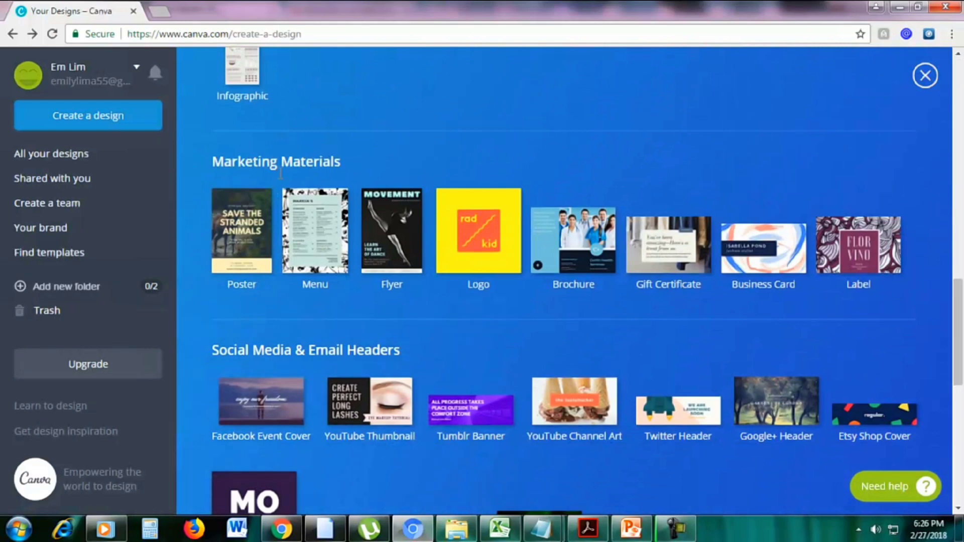
left_click(306, 254)
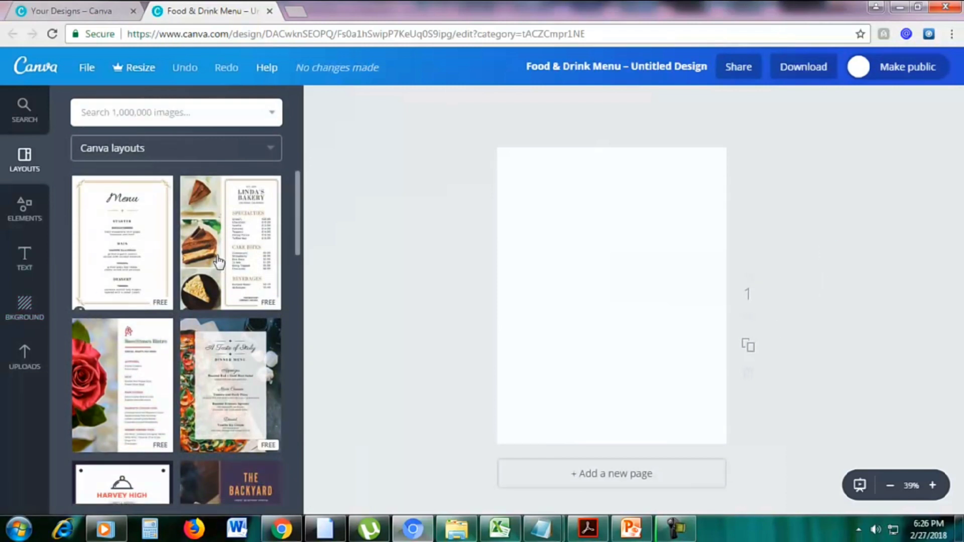
Step: Apply the free Linda's Bakery layout to the blank page and look over the whole menu at 50% zoom
left_click(239, 266)
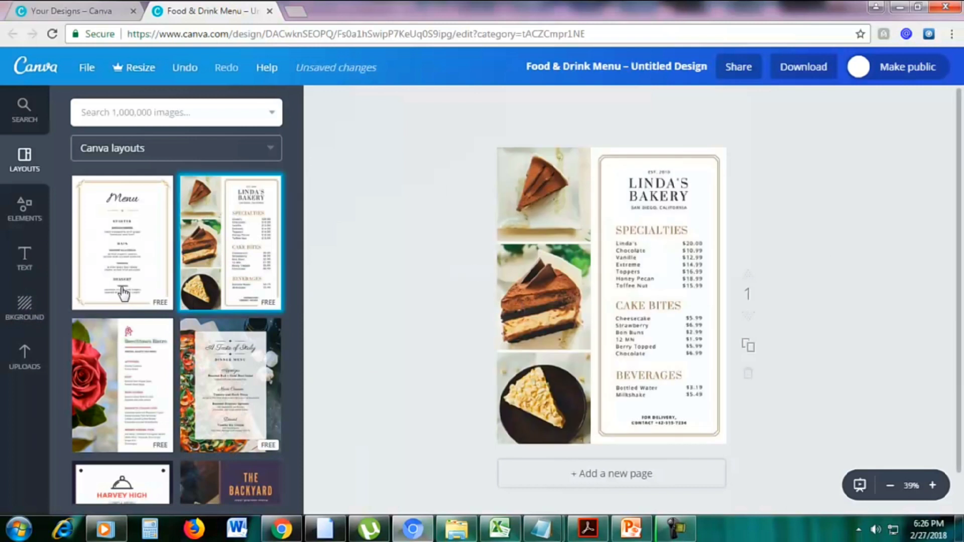
left_click(932, 485)
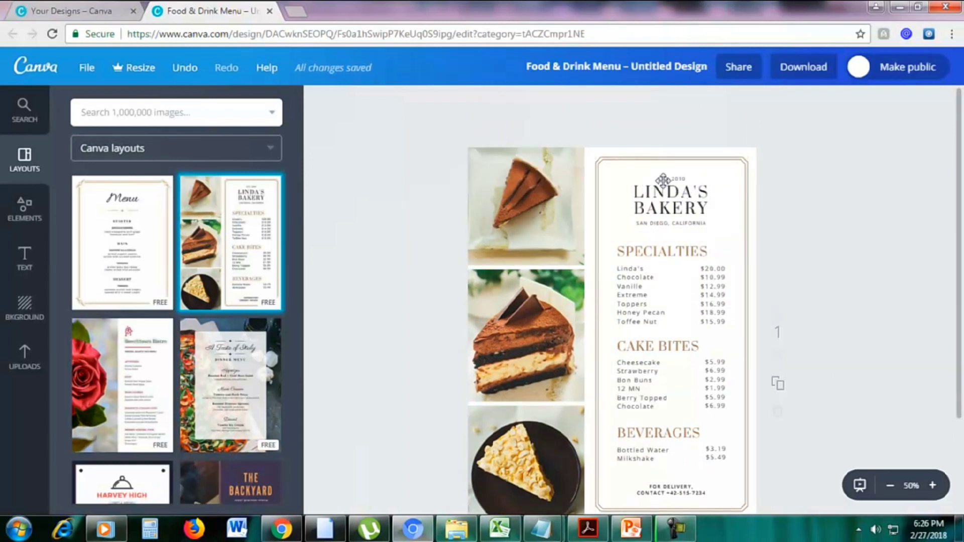
scroll(658, 261, "down", 2)
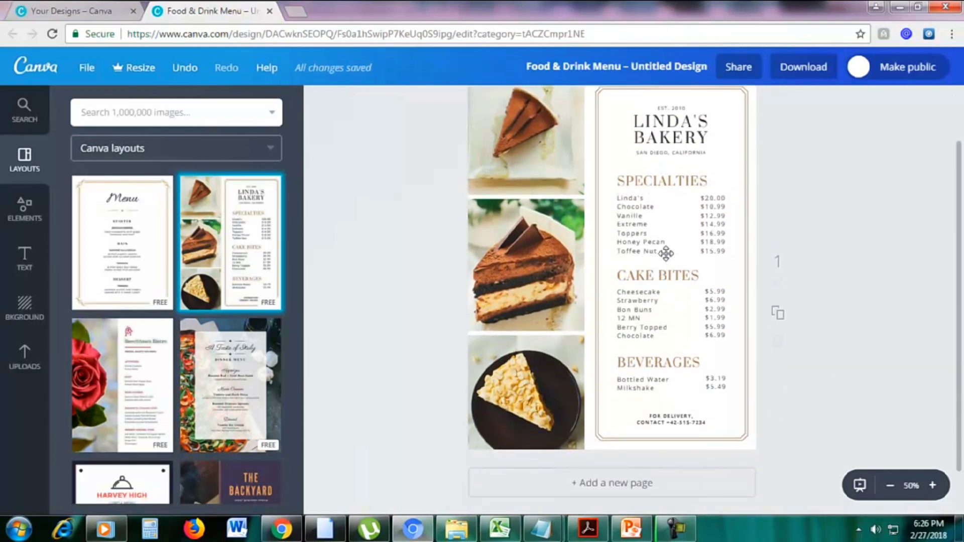
scroll(666, 254, "up", 2)
Step: Replace the page design with the free The Backyard burger layout and view the page at 39% zoom
scroll(237, 350, "down", 3)
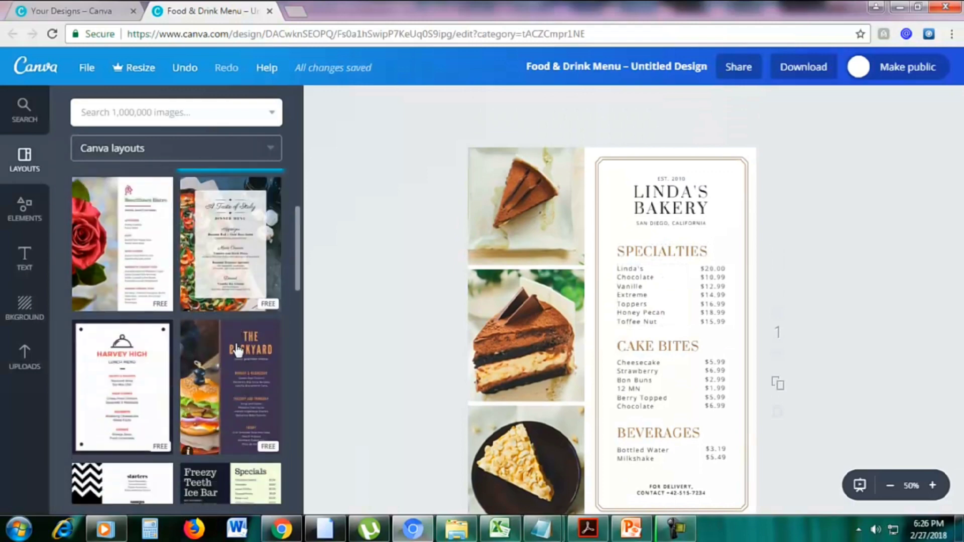
left_click_drag(242, 381, 604, 297)
left_click(890, 486)
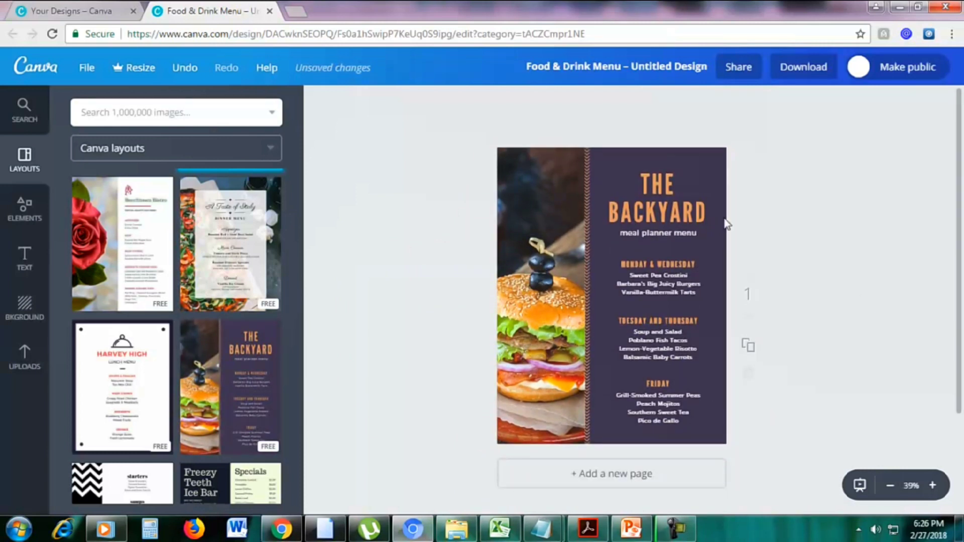
Step: Recolor the background of The Backyard menu with the yellow and blue brand colors, ending on the default palette's royal blue
left_click(659, 155)
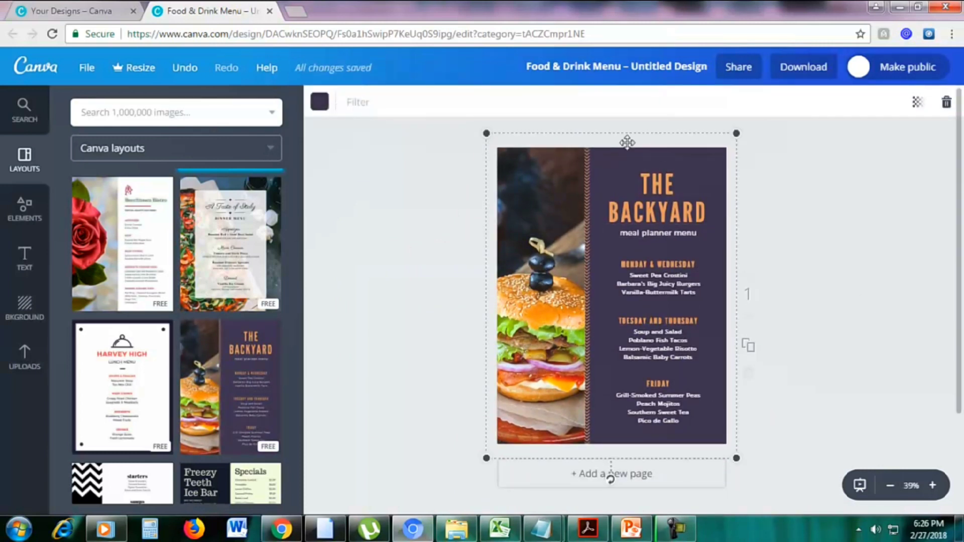
left_click(328, 102)
left_click(357, 227)
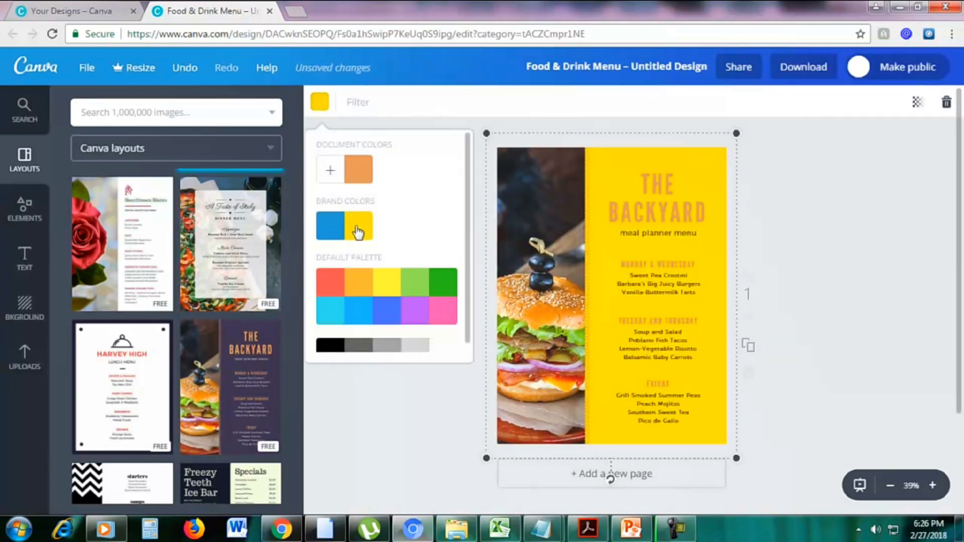
left_click(336, 232)
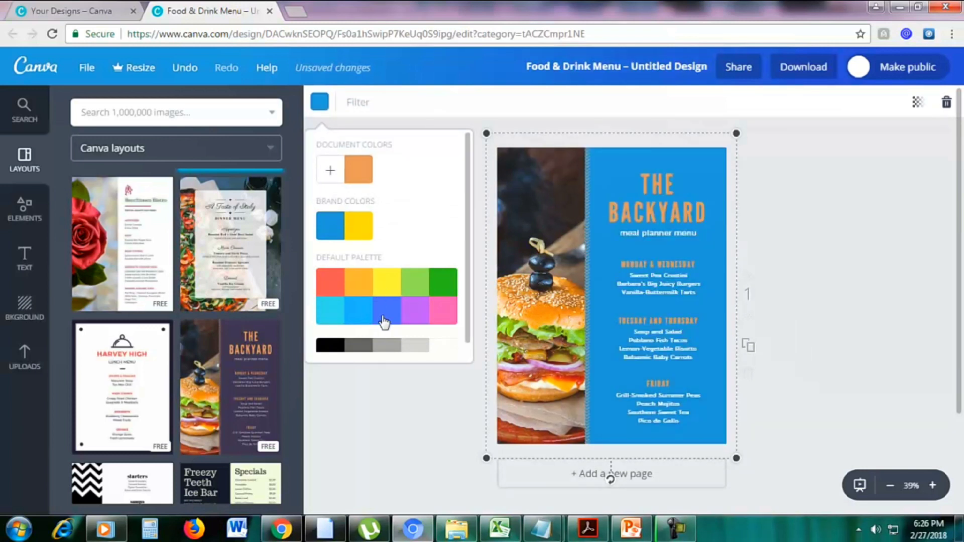
left_click(387, 320)
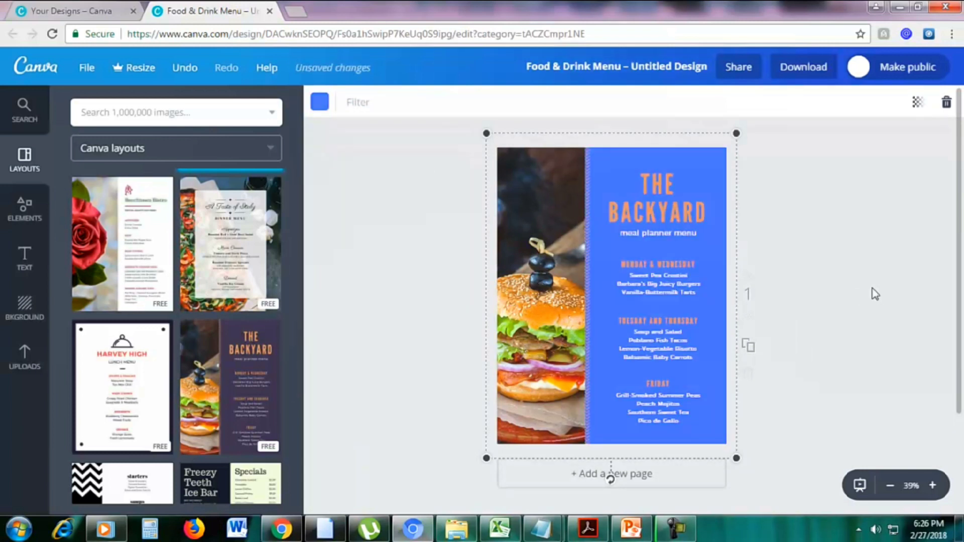
Step: Replace the page content with the Harvey High lunch menu layout and move its list of dishes to the right half of the page
left_click(126, 380)
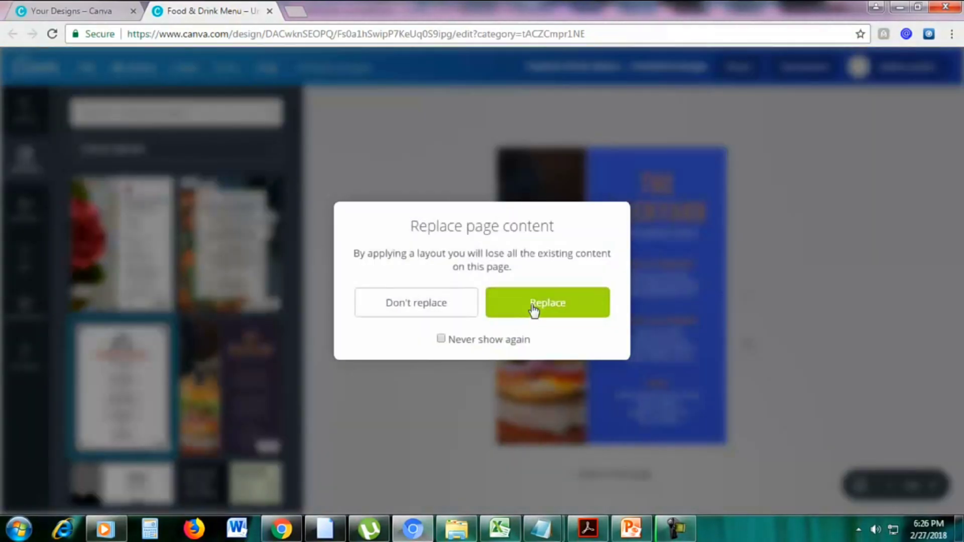
left_click(521, 314)
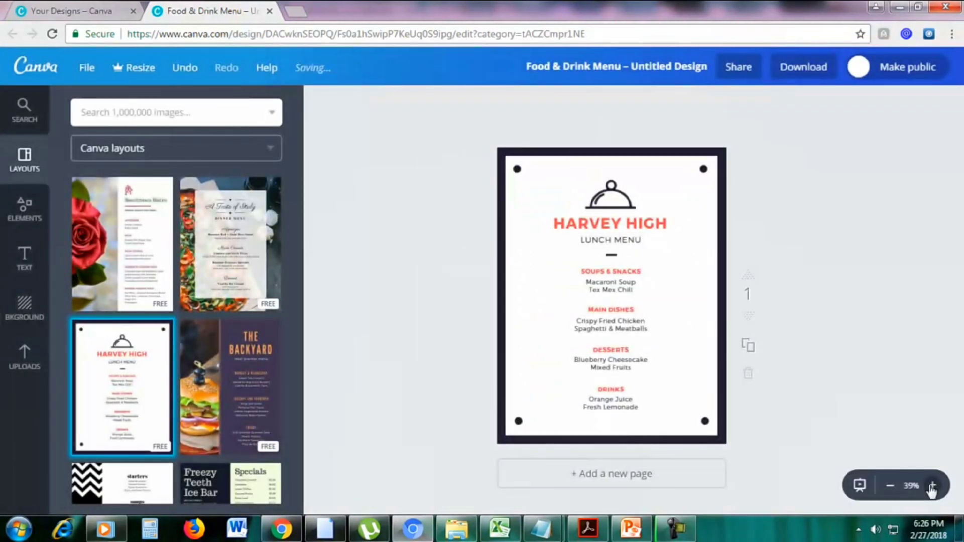
left_click(933, 485)
left_click_drag(959, 381, 959, 358)
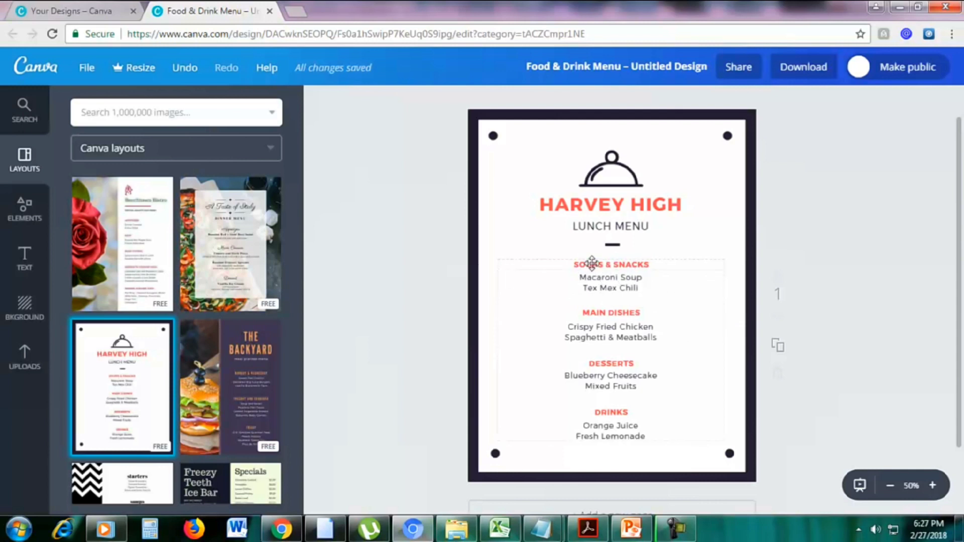
left_click_drag(591, 262, 651, 265)
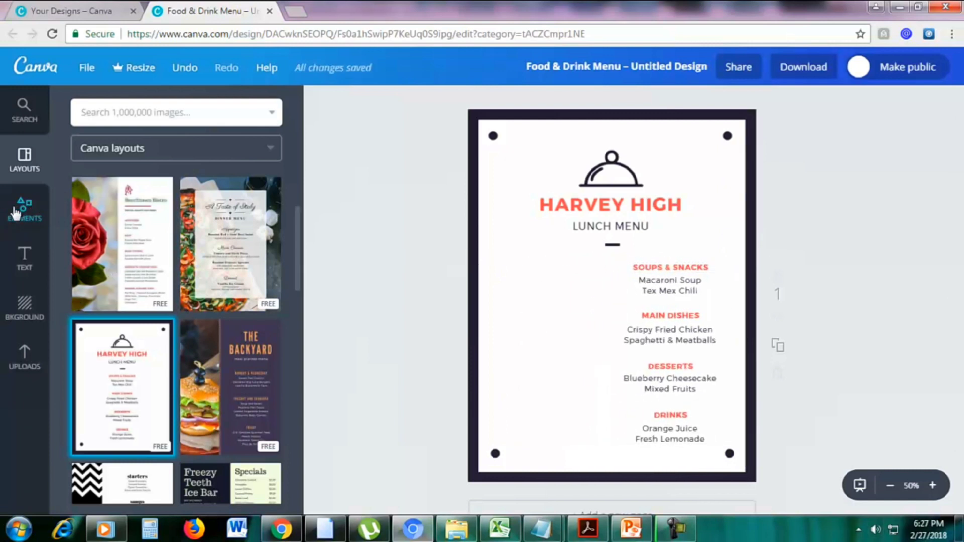
Step: Add a plain circular picture frame to the empty area left of the Soups & Snacks and Main Dishes text
left_click(25, 211)
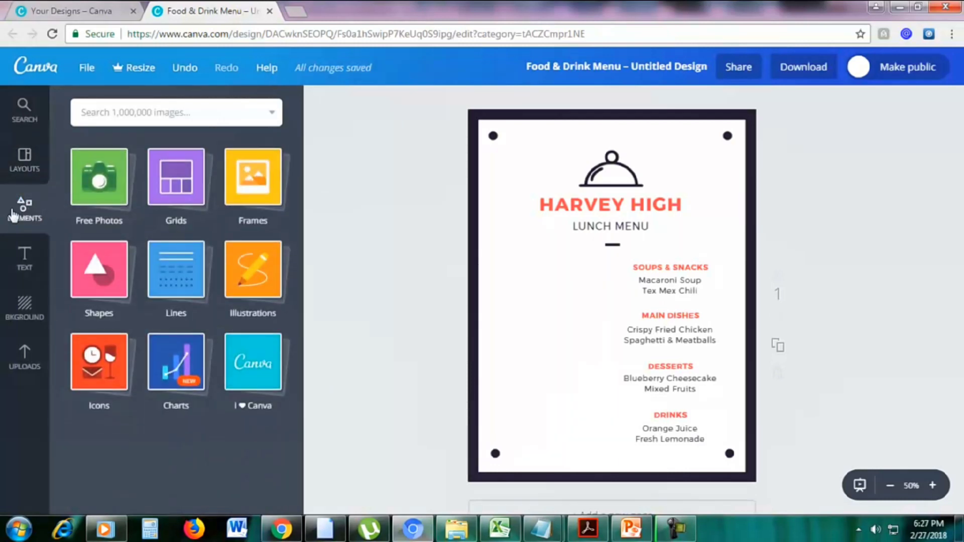
left_click(256, 191)
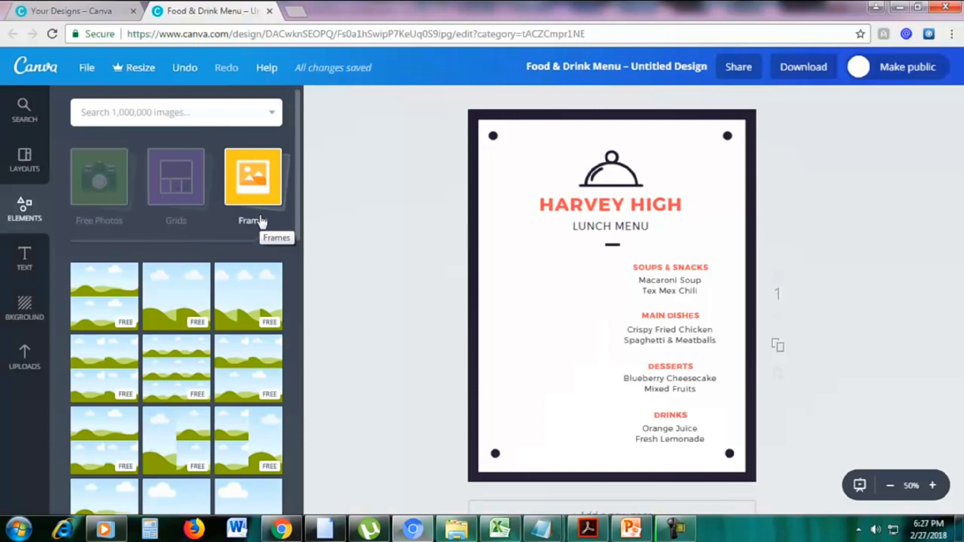
scroll(260, 221, "down", 5)
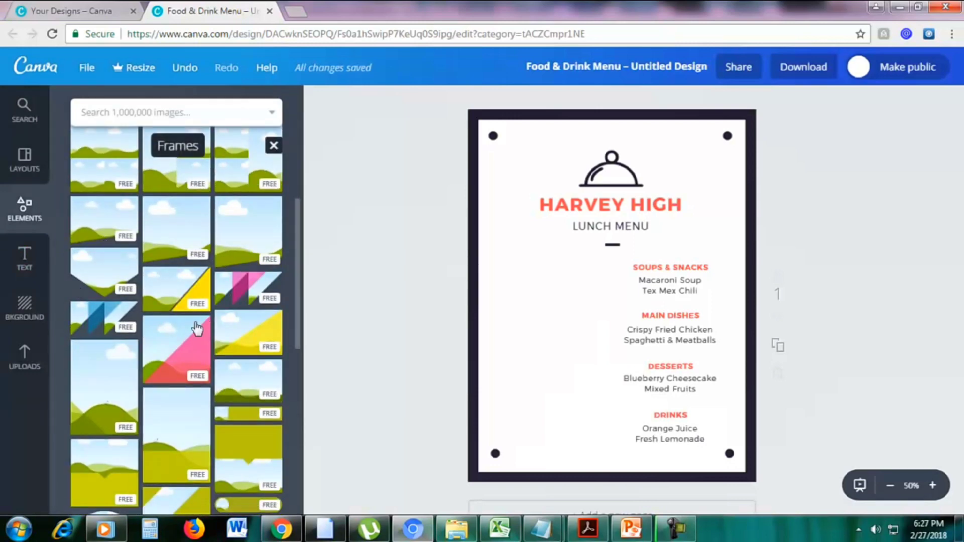
scroll(179, 341, "down", 3)
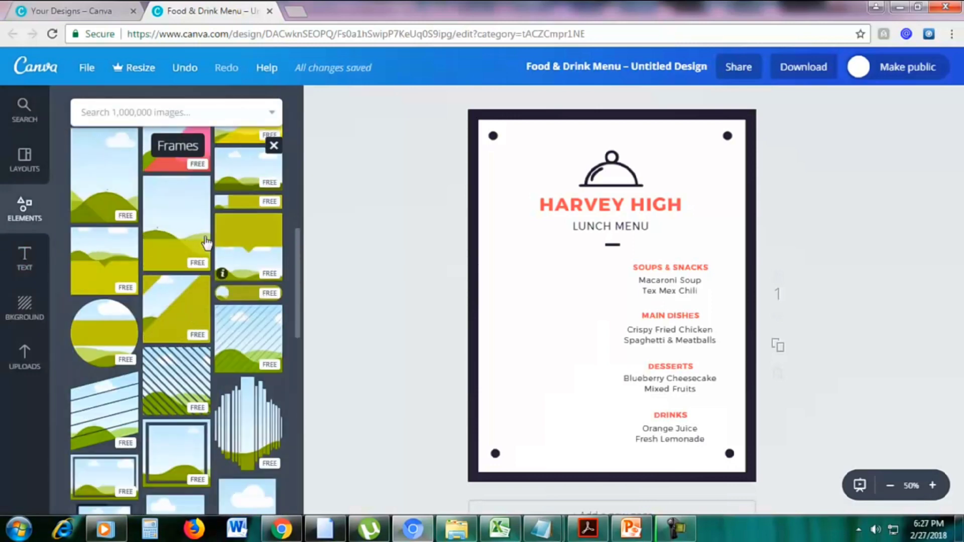
scroll(206, 243, "down", 3)
scroll(206, 243, "down", 10)
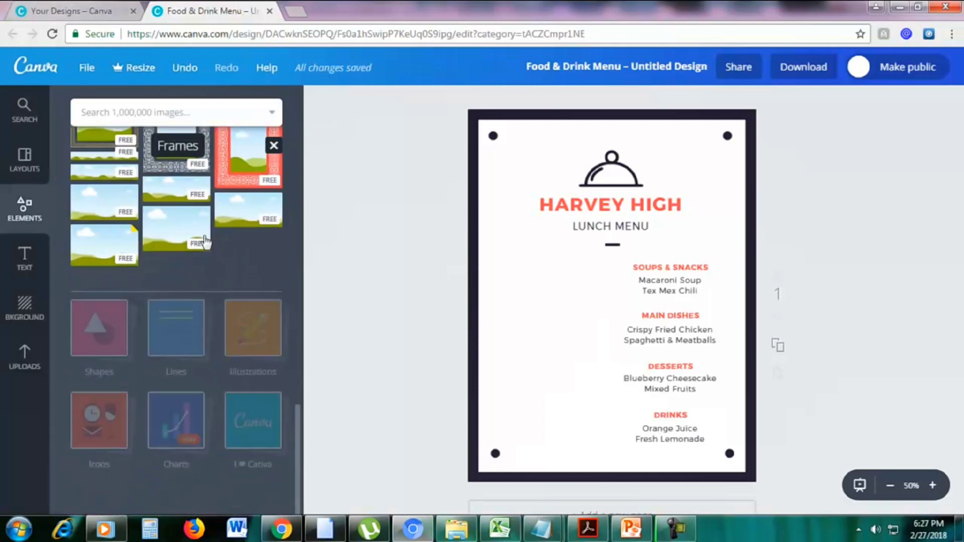
scroll(204, 240, "down", 8)
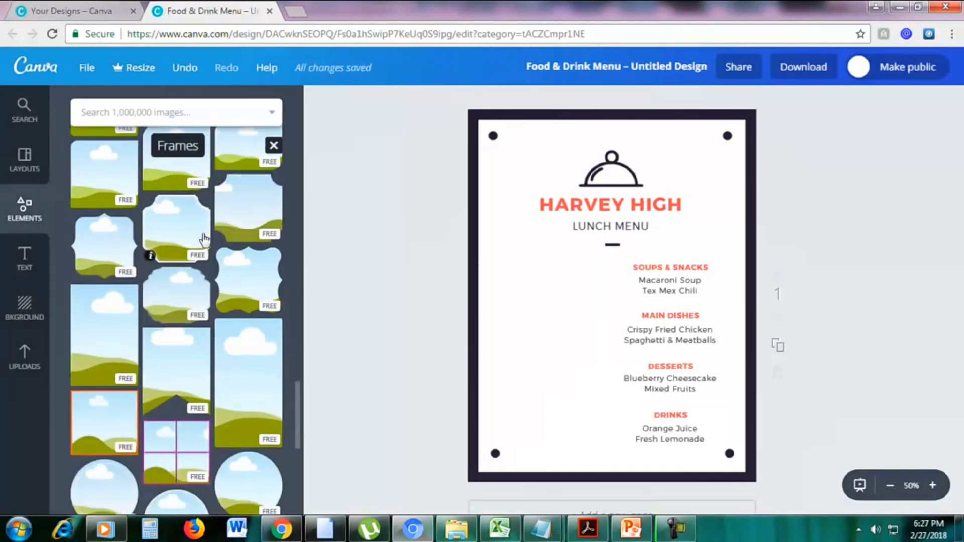
scroll(204, 240, "down", 4)
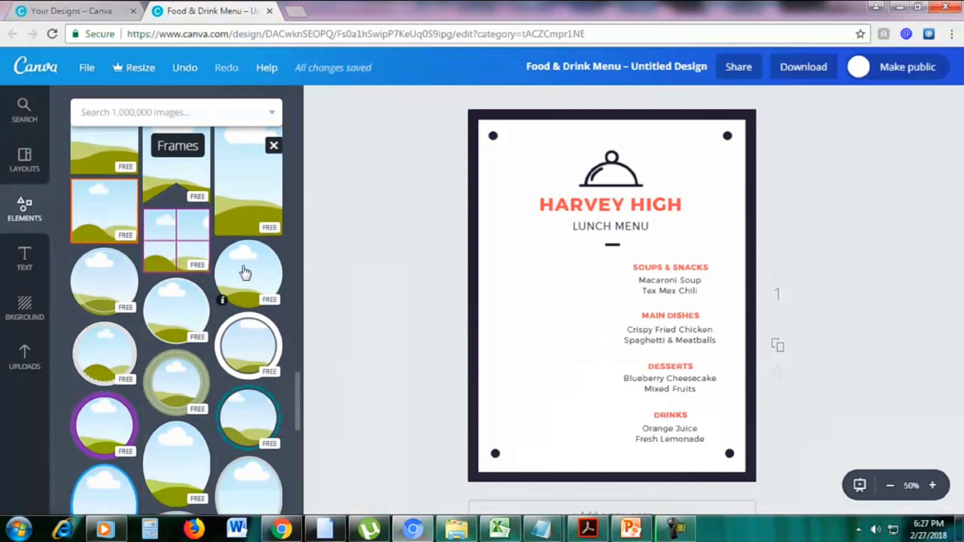
left_click_drag(249, 274, 578, 279)
left_click_drag(663, 206, 558, 290)
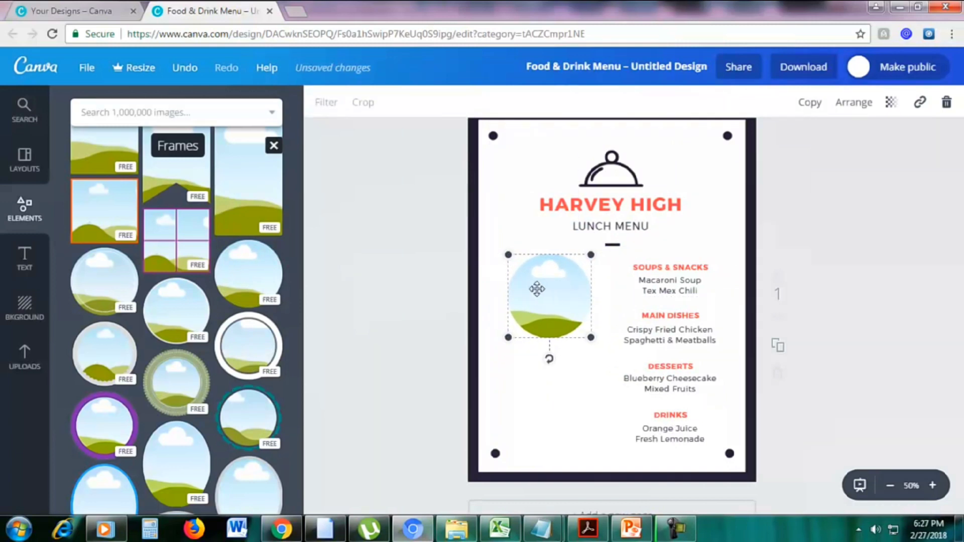
Step: Duplicate the circular frame and align the copy directly below the original, beside the Desserts and Drinks text
left_click(810, 103)
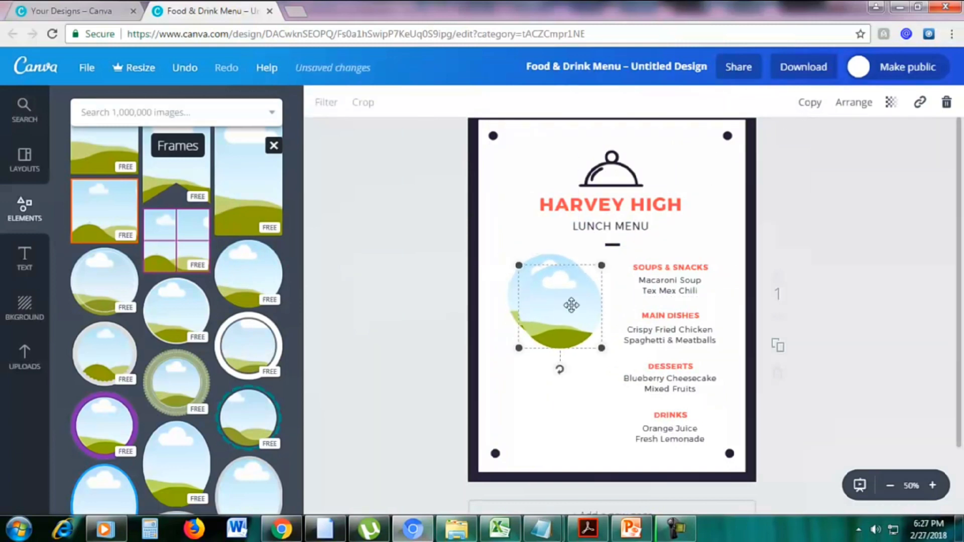
left_click_drag(571, 304, 563, 392)
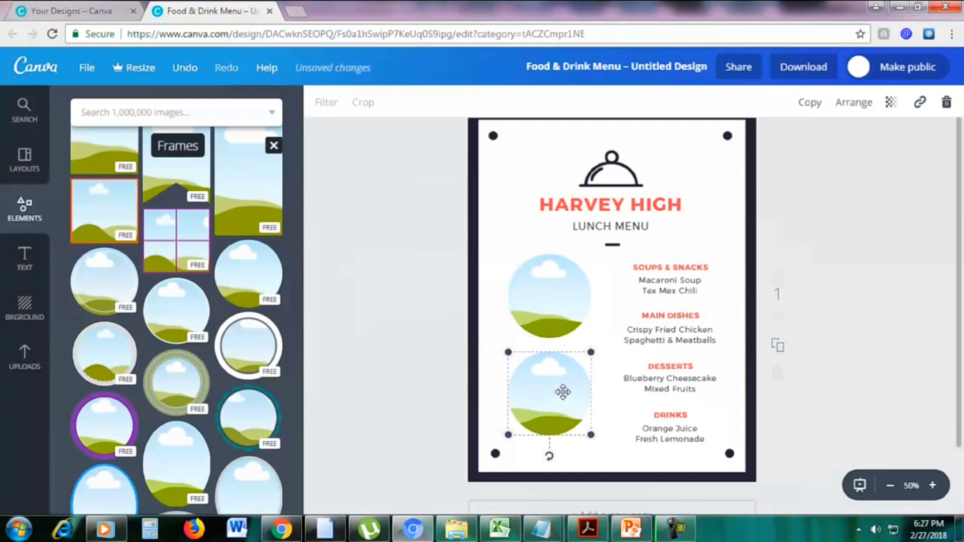
left_click(898, 310)
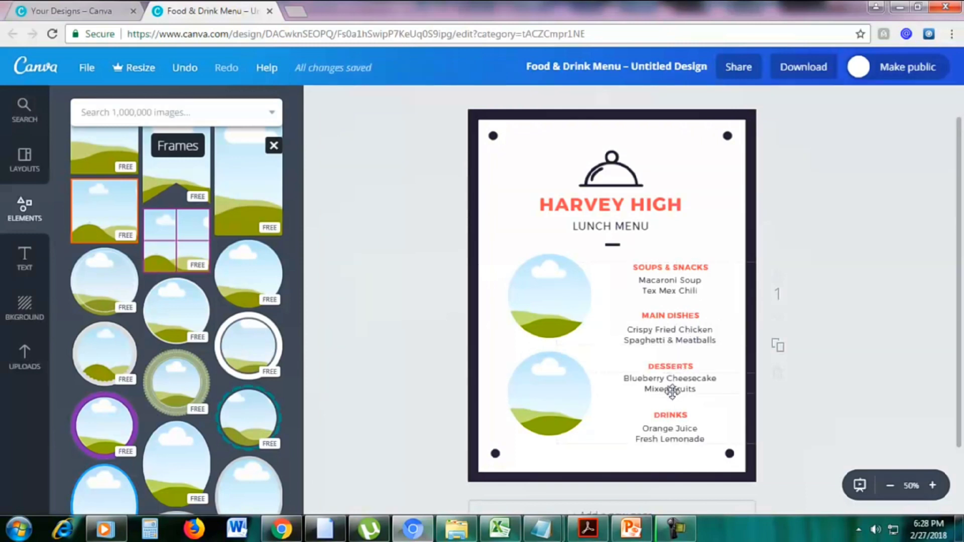
Step: Search the image library for "fried chicken" and look through the results for a suitable free photo
left_click(153, 118)
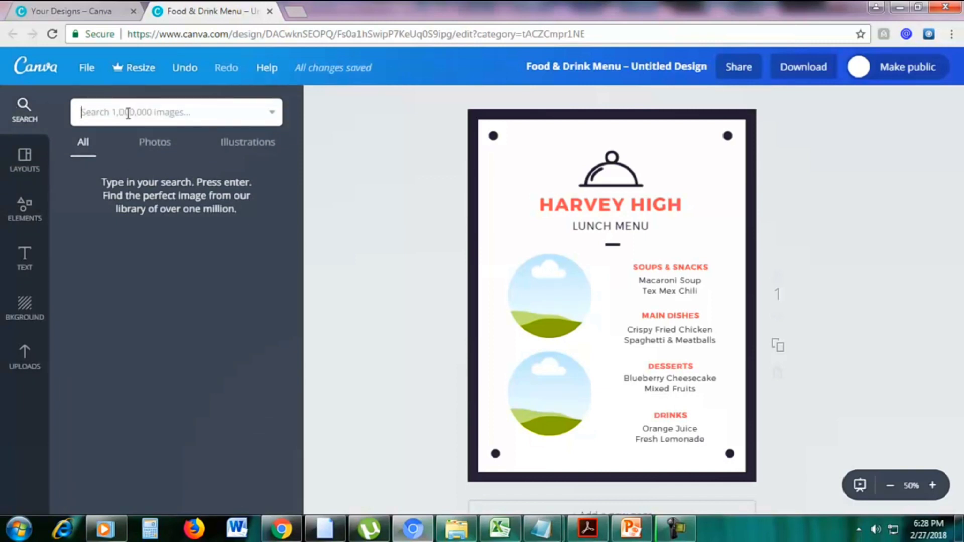
type("fried chicken")
key("Return")
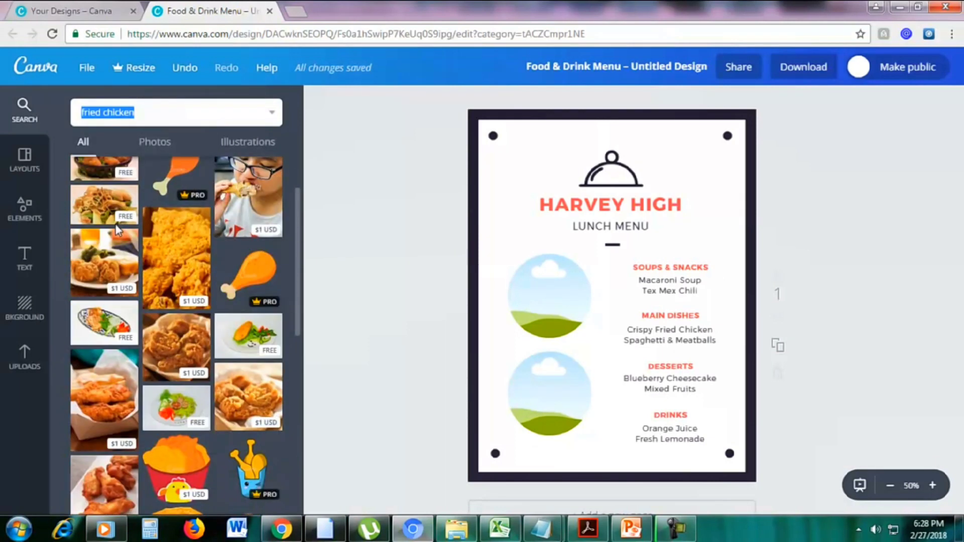
scroll(231, 266, "down", 4)
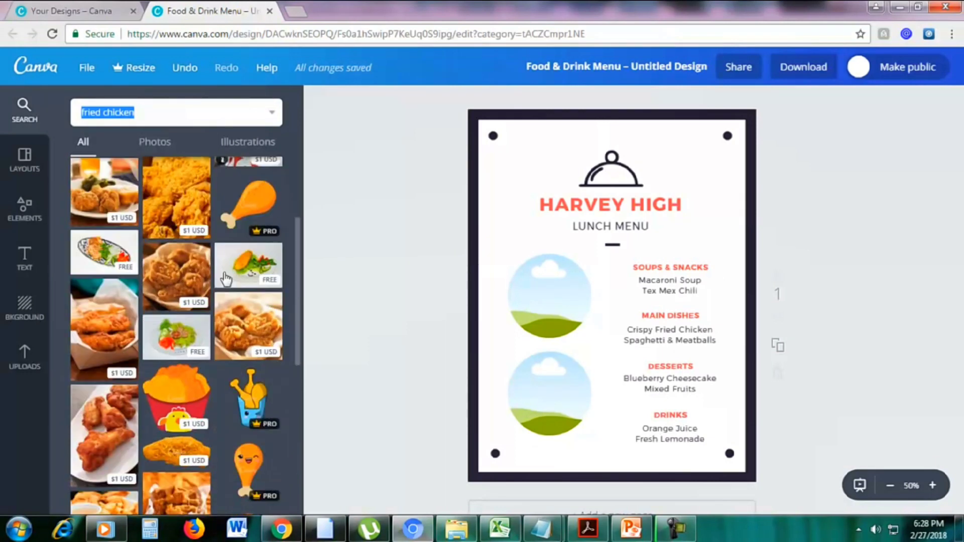
scroll(203, 305, "down", 2)
scroll(202, 304, "up", 5)
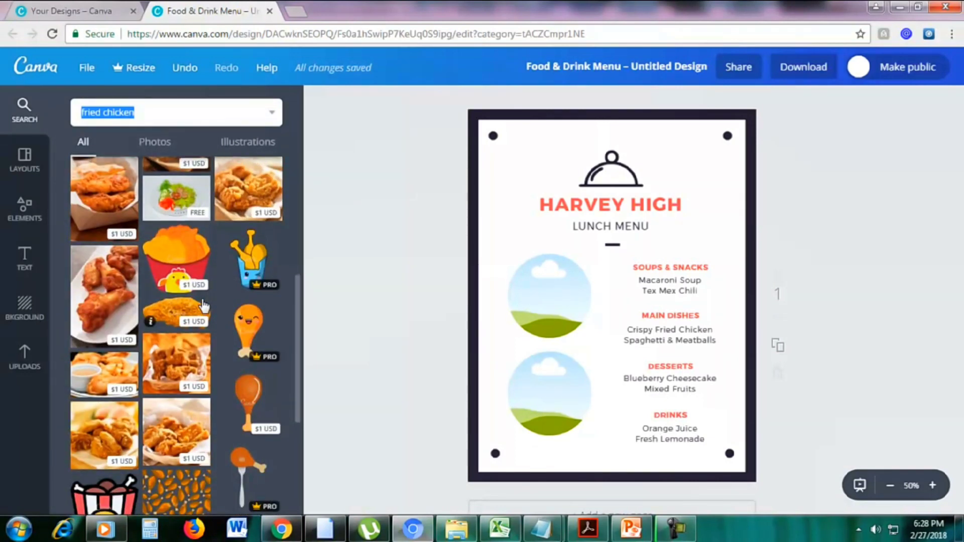
scroll(215, 289, "down", 2)
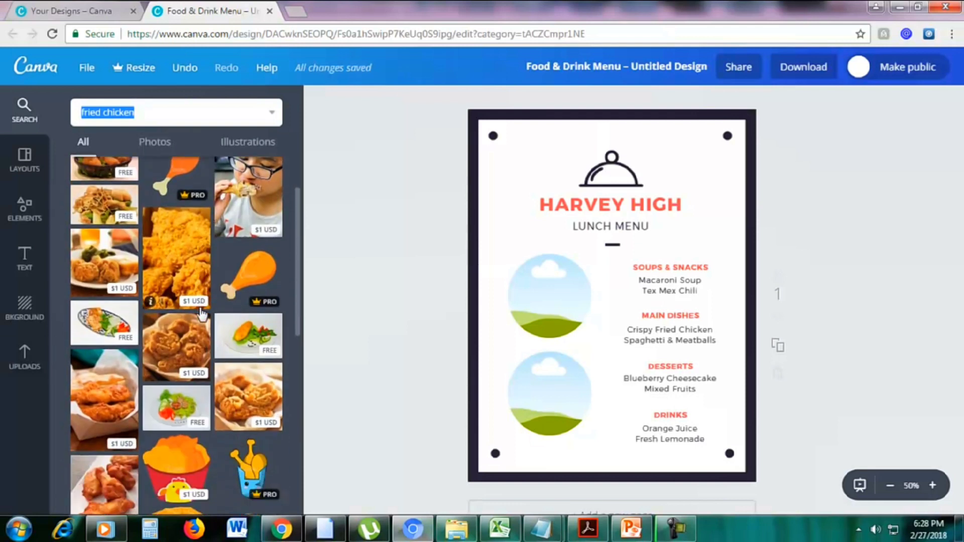
scroll(211, 297, "up", 2)
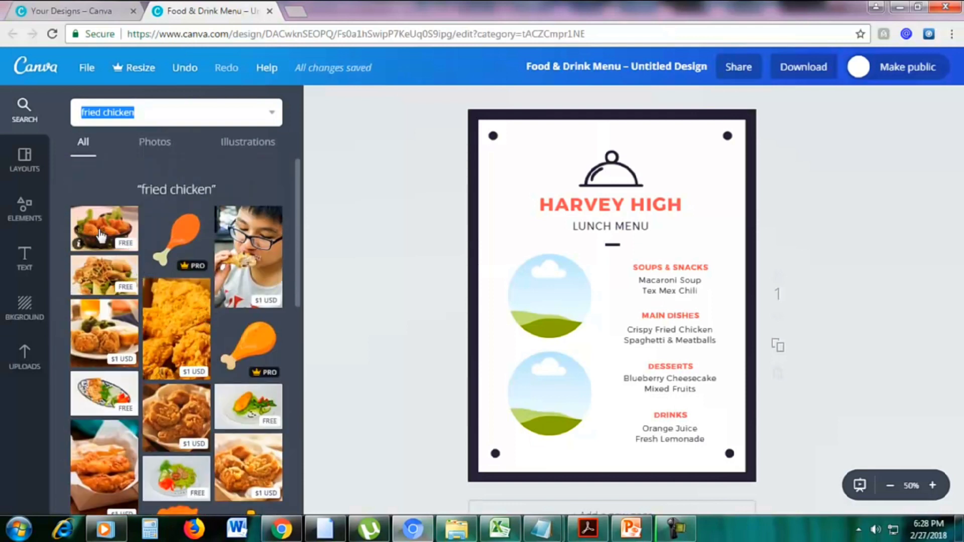
Step: Open pixabay.com in a new browser tab, search for "fried chicken" and look through the free image results
left_click(297, 11)
type("pixabay.com")
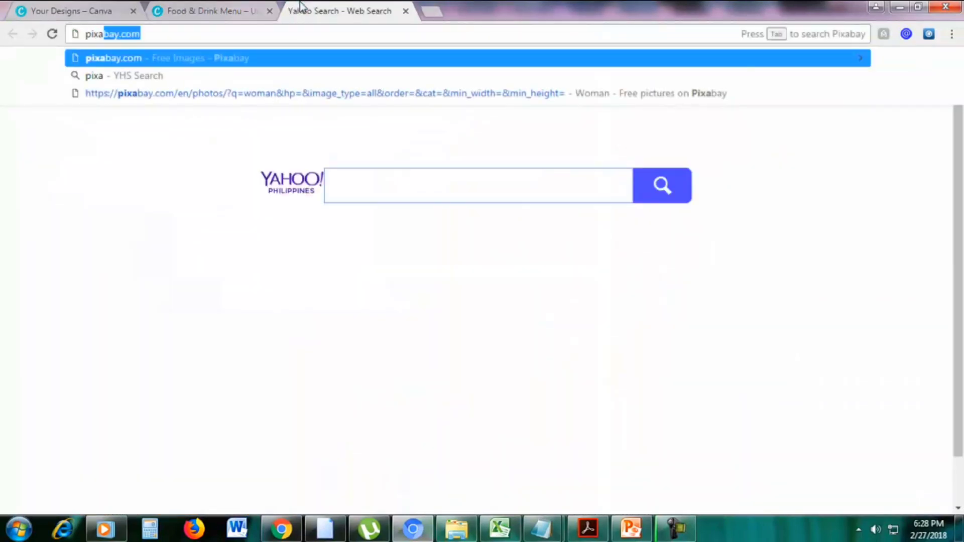
key("Return")
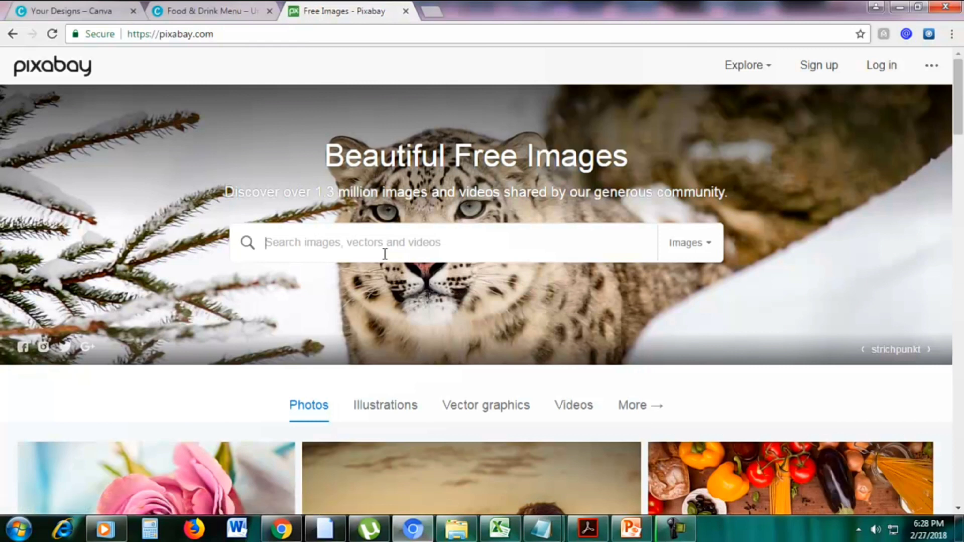
type("f")
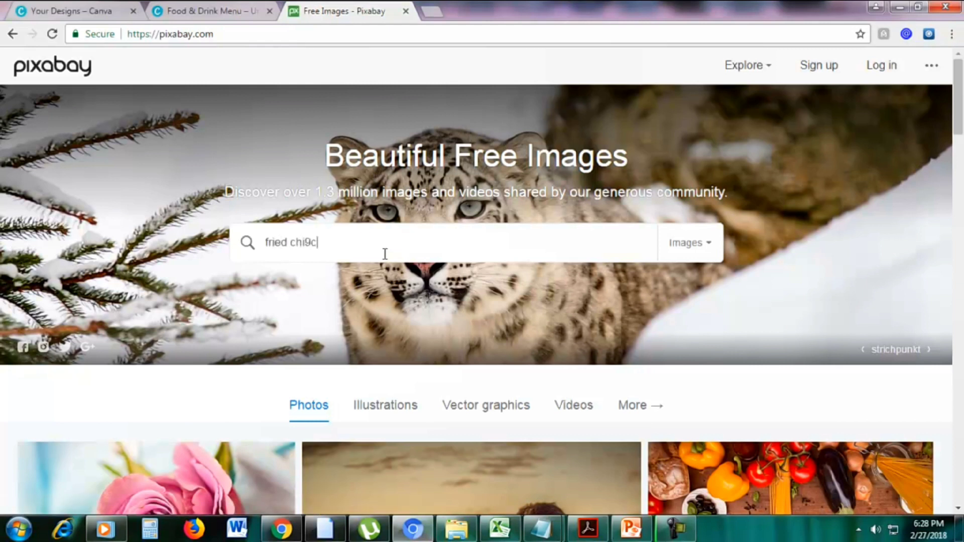
type("ried chic")
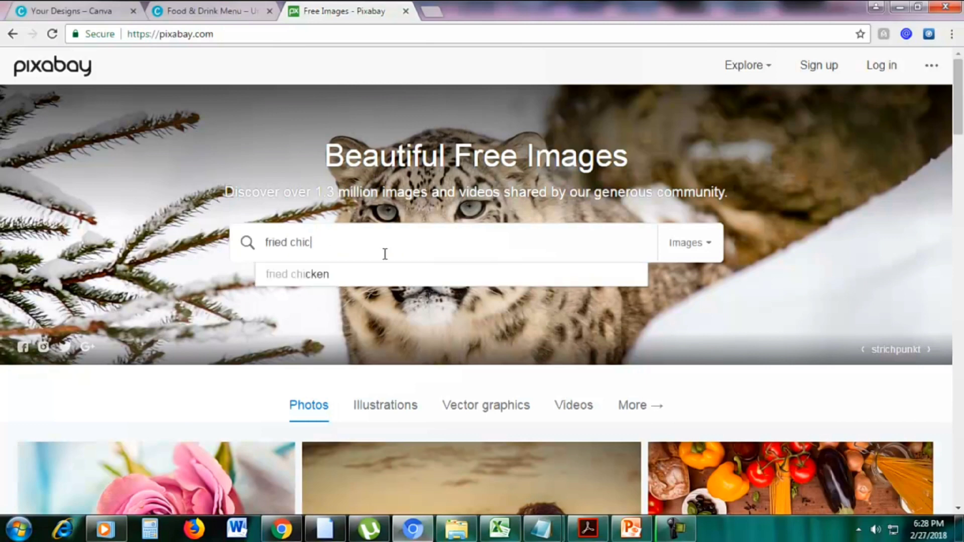
key("Return")
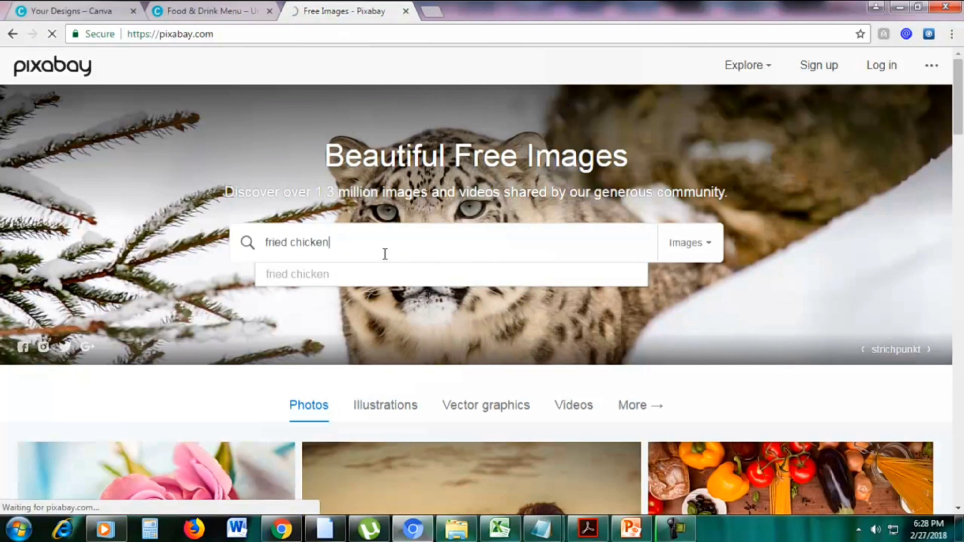
scroll(906, 276, "down", 10)
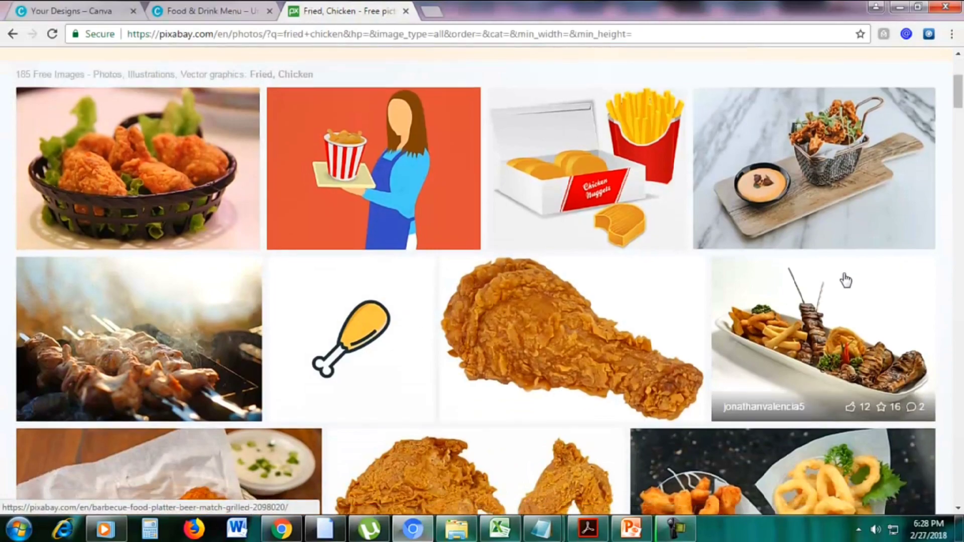
scroll(322, 259, "down", 12)
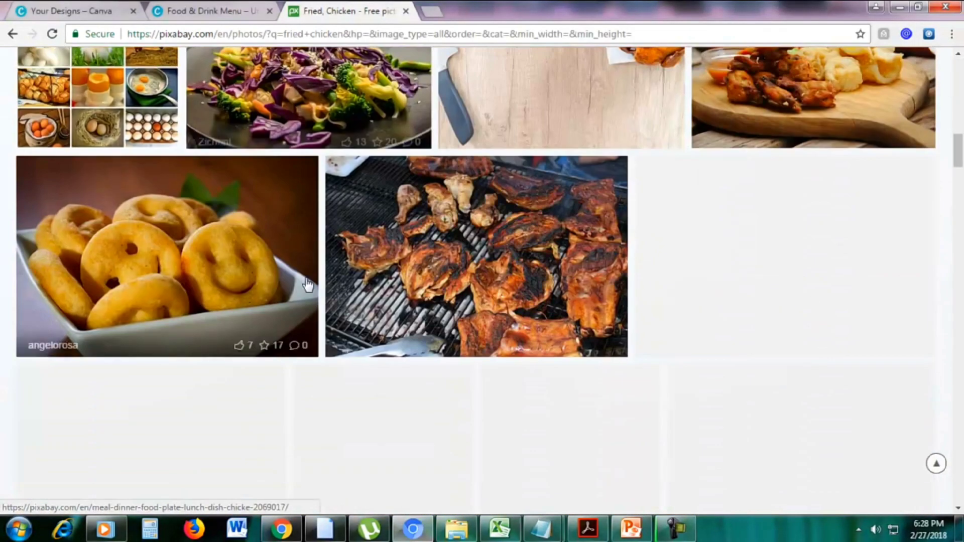
scroll(319, 261, "up", 5)
scroll(320, 262, "up", 10)
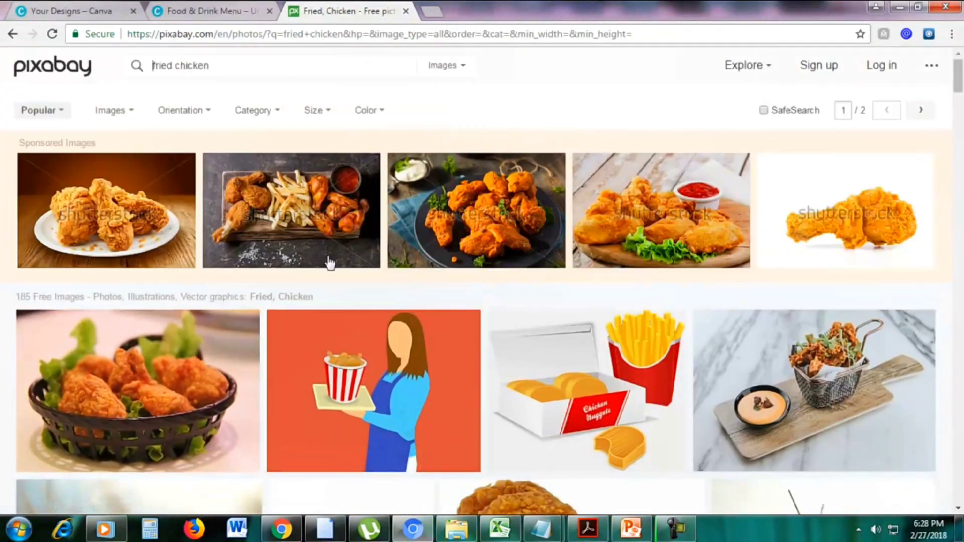
Step: Close the Pixabay page to return to the Canva menu and fill the upper circular frame with the free photo of fried chicken in a basket
left_click(203, 10)
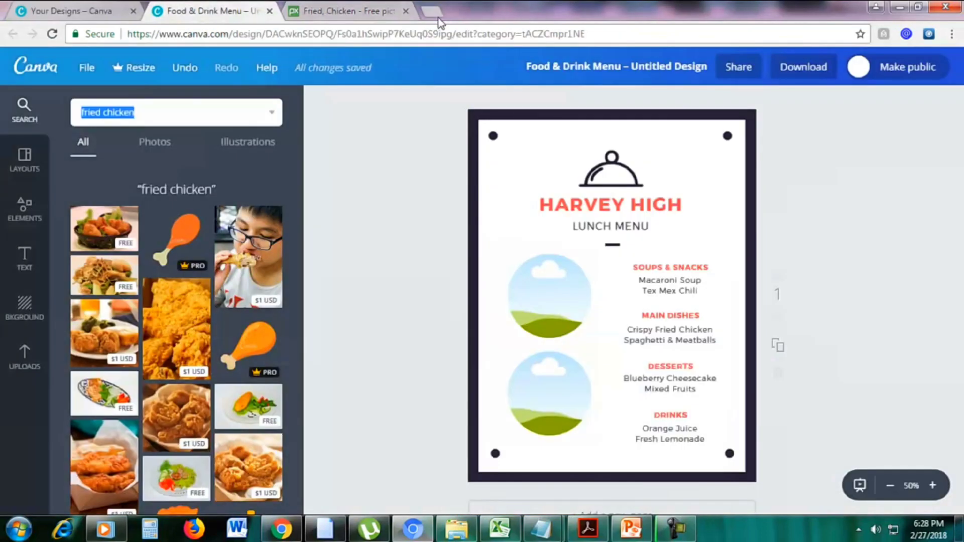
left_click(406, 11)
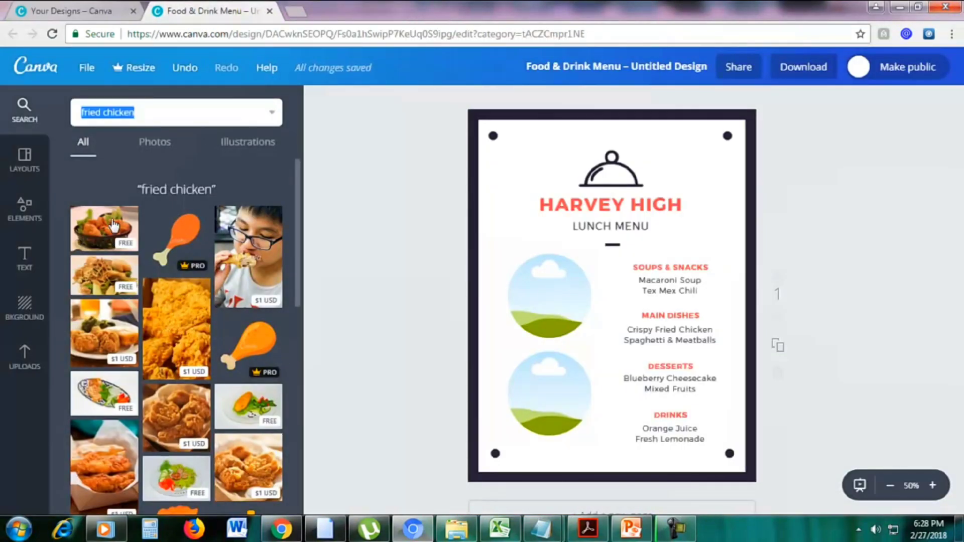
left_click_drag(113, 226, 550, 296)
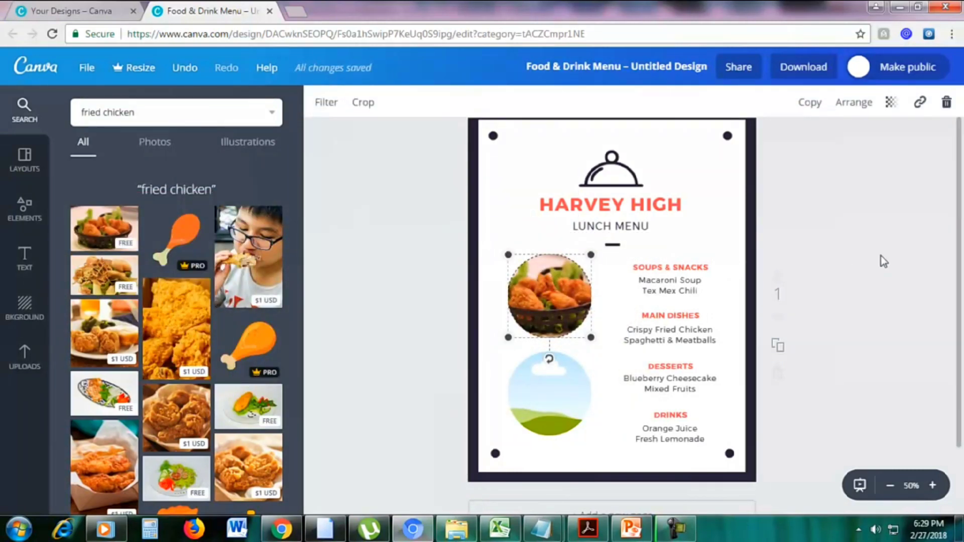
left_click(608, 362)
left_click(541, 300)
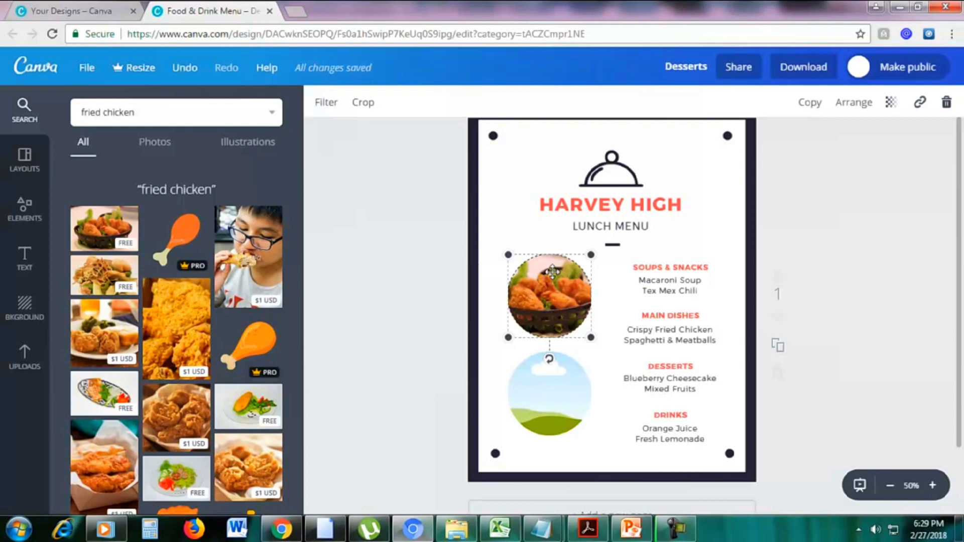
Step: Search the image library for "fruit" and fill the lower circular frame with the free photo of a bowl of oranges
left_click(149, 115)
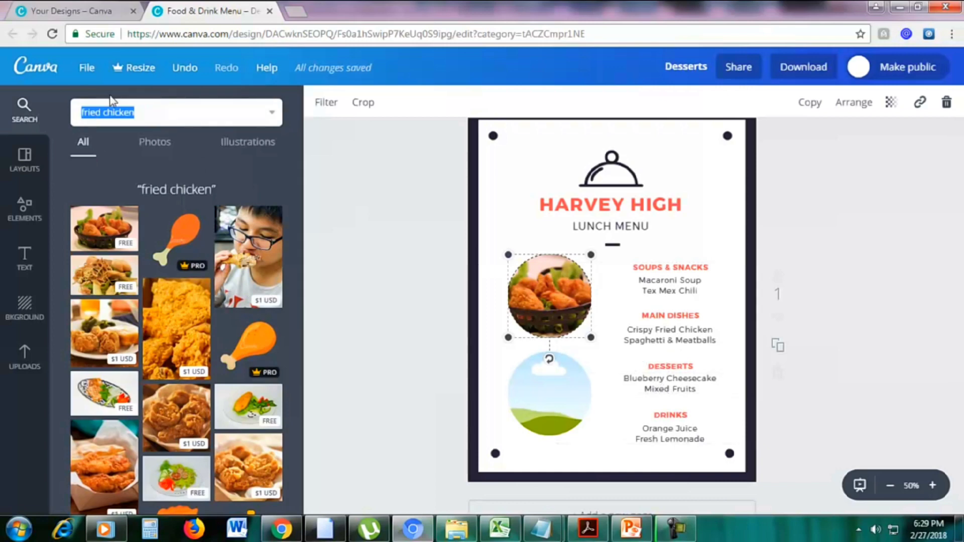
type("fruit")
key("Return")
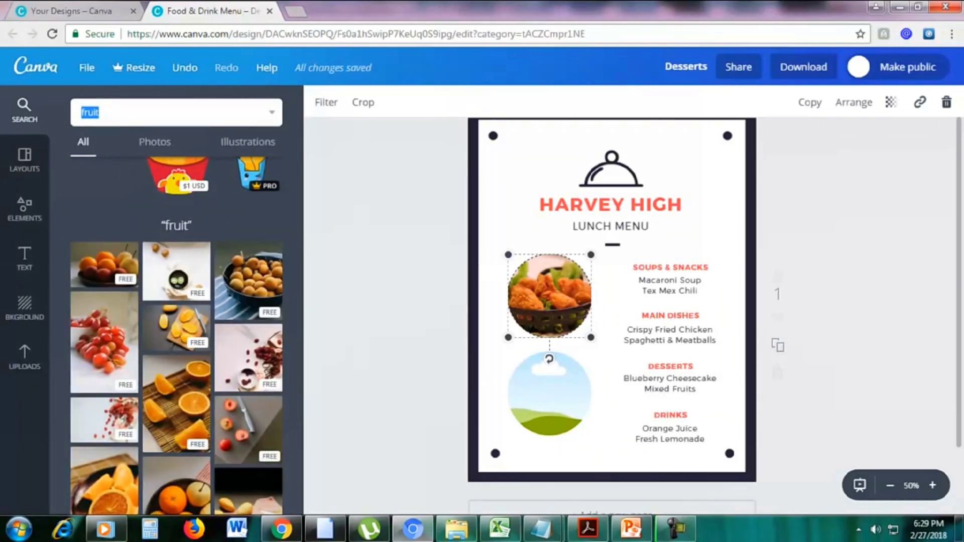
scroll(231, 271, "down", 3)
scroll(231, 270, "down", 2)
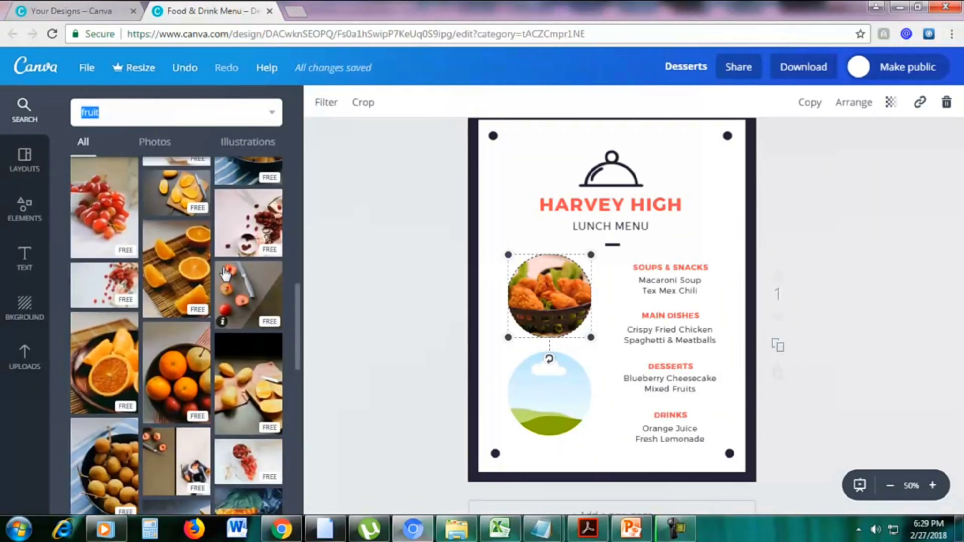
left_click_drag(210, 300, 550, 392)
left_click(933, 265)
Step: Duplicate the finished lunch menu page to create a second page
scroll(931, 265, "up", 1)
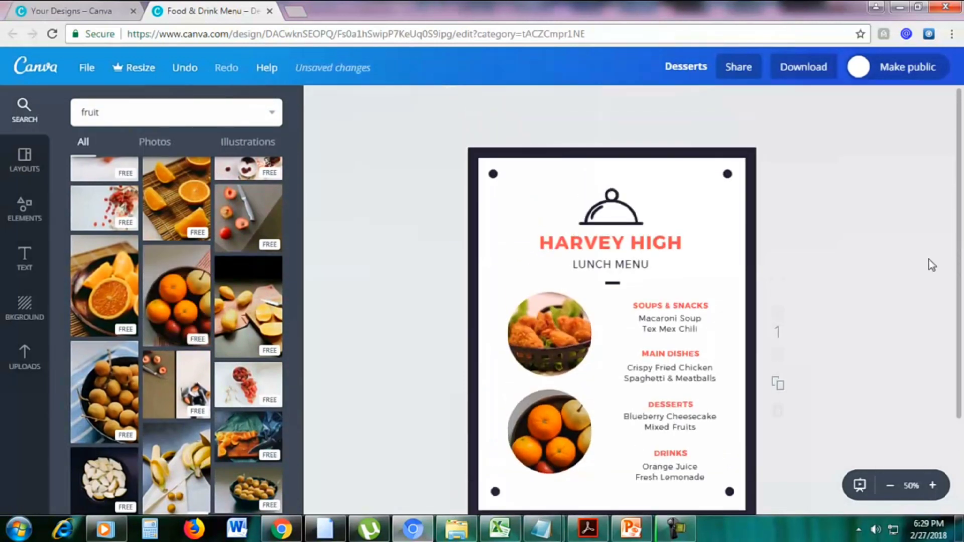
scroll(932, 265, "down", 1)
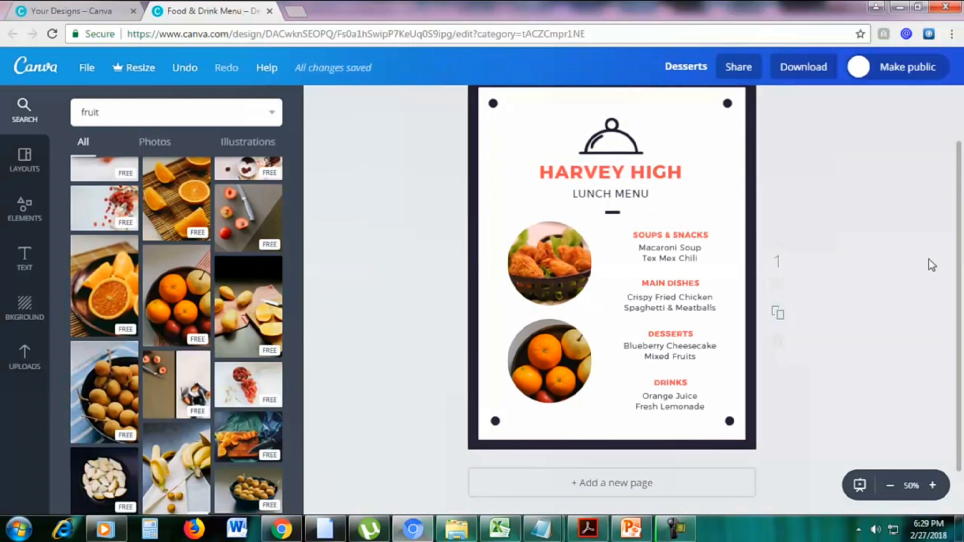
scroll(928, 260, "down", 1)
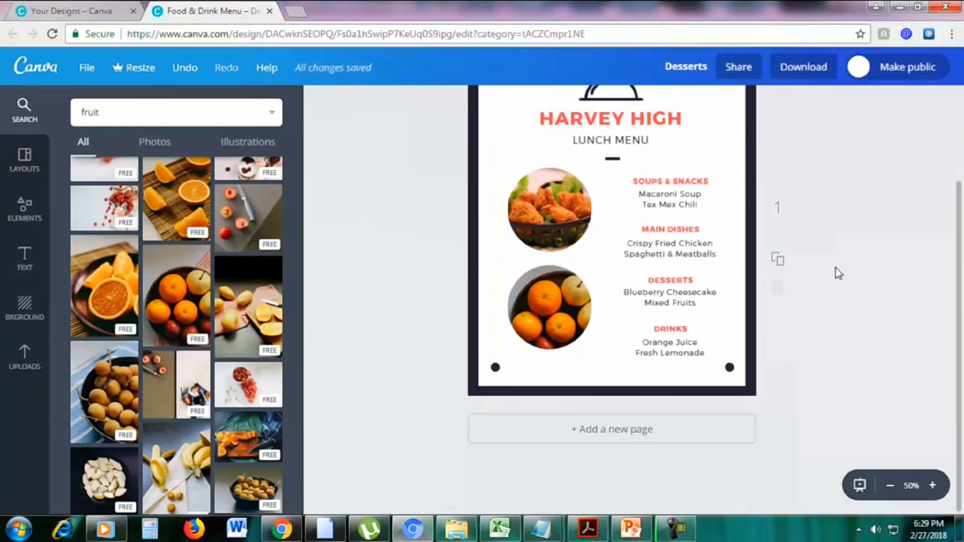
scroll(712, 285, "up", 2)
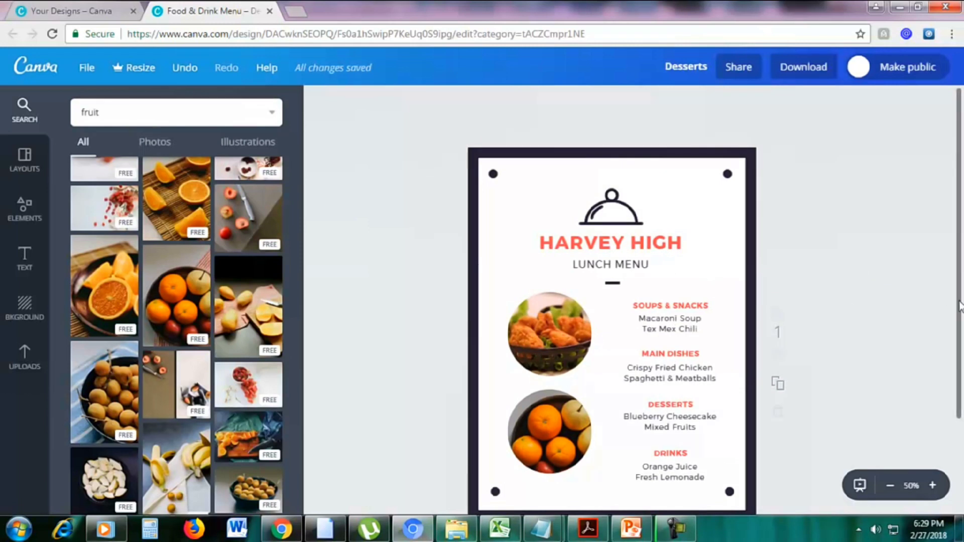
scroll(854, 326, "down", 1)
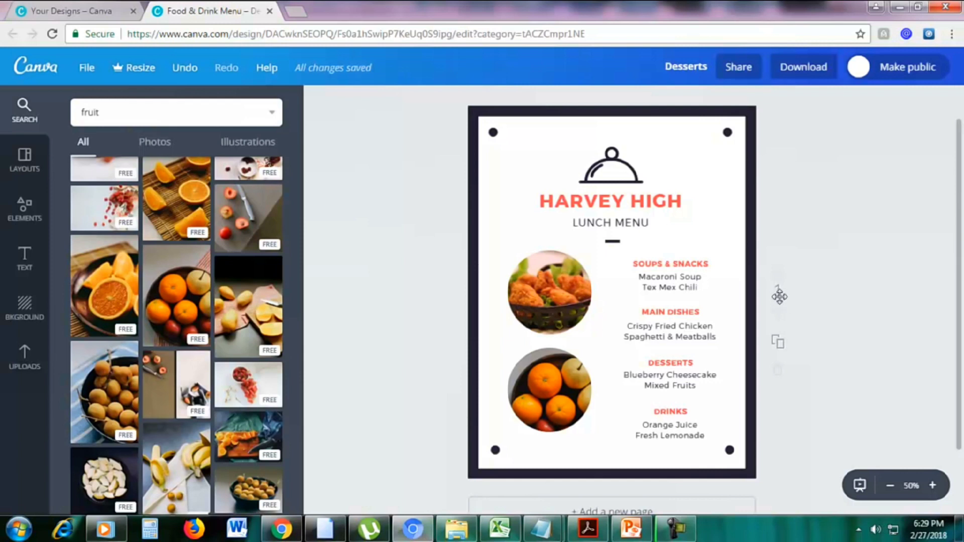
left_click(778, 346)
Step: Delete the fried chicken and fruit frames entirely from the second page, including their pictures
scroll(906, 278, "down", 3)
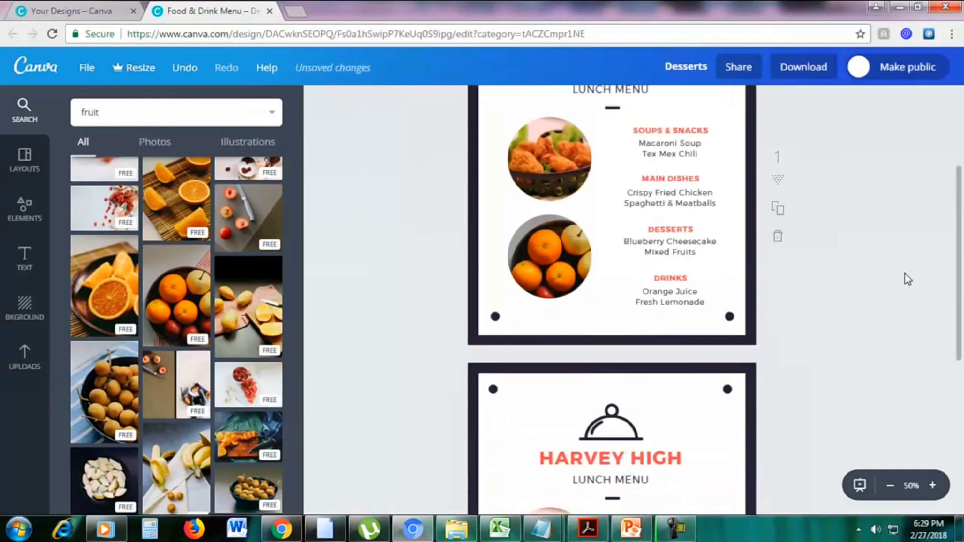
scroll(907, 278, "down", 3)
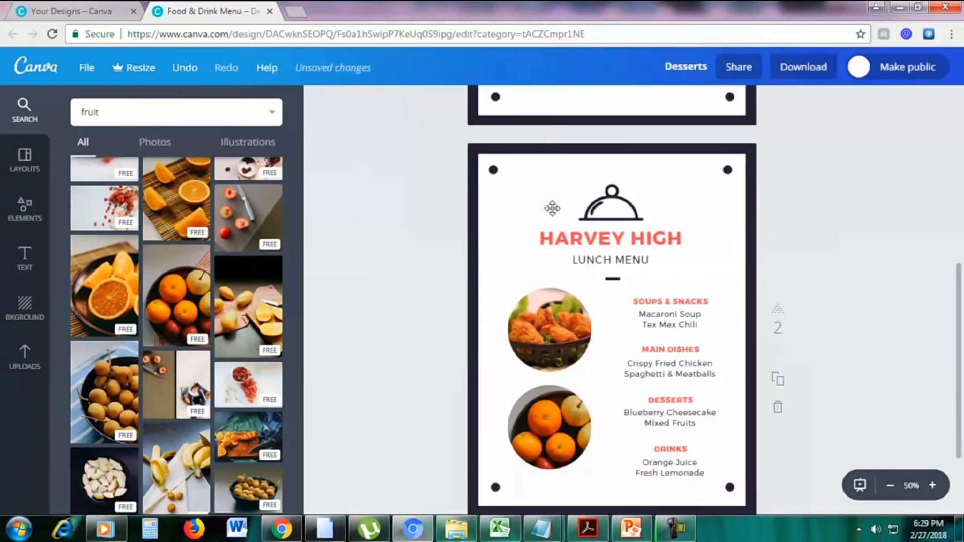
scroll(612, 301, "down", 2)
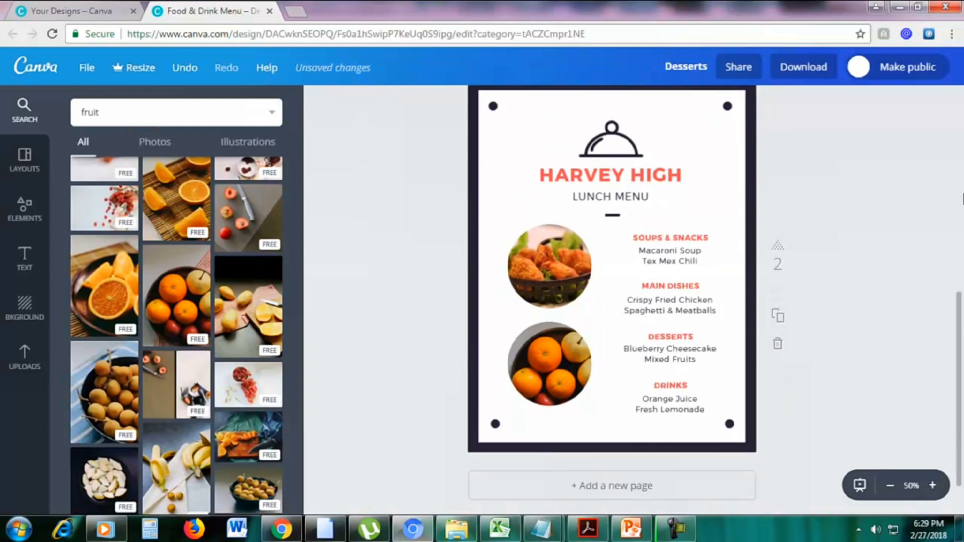
left_click(583, 254)
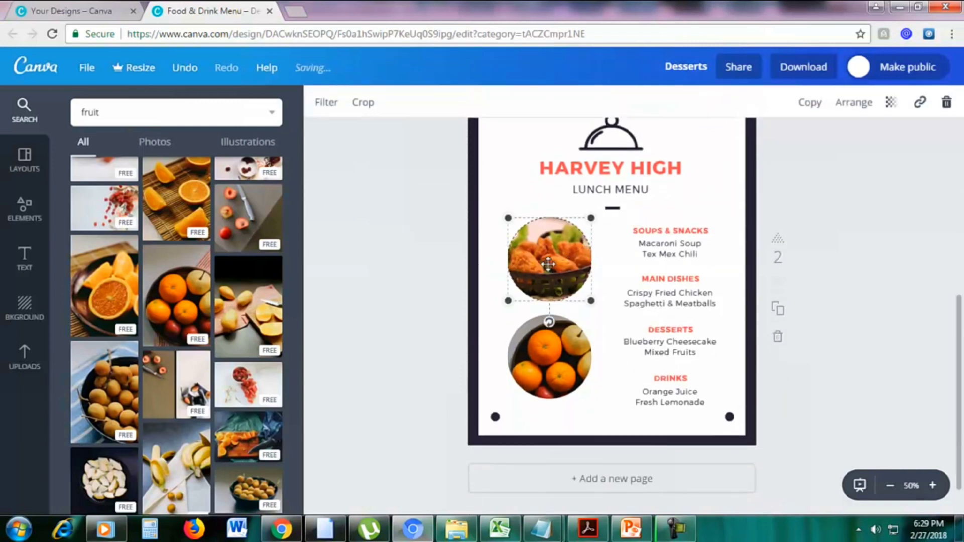
left_click(944, 104)
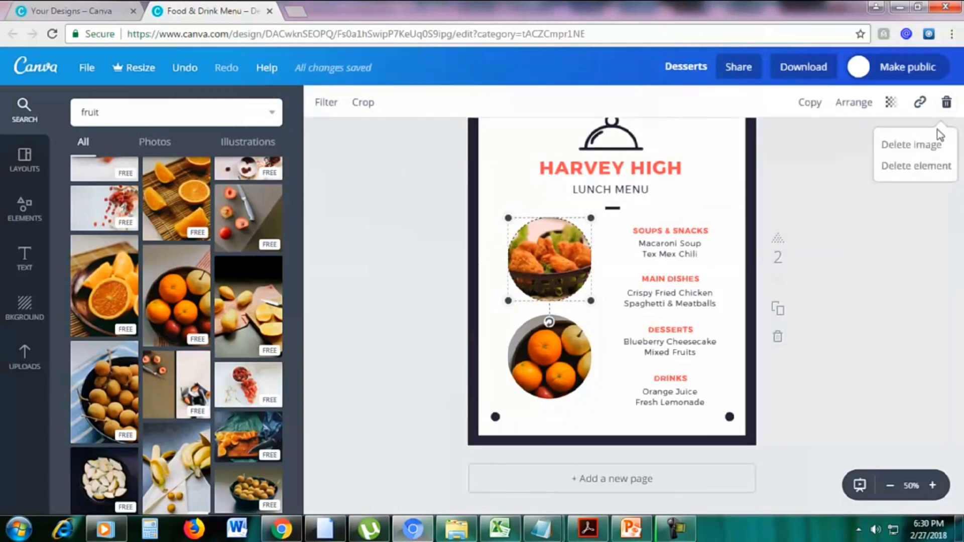
left_click(930, 166)
left_click(540, 327)
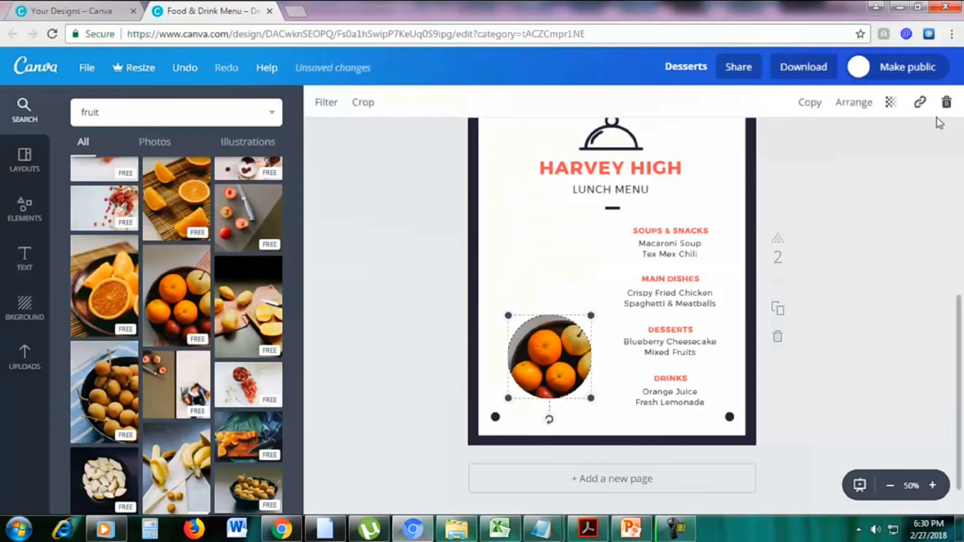
left_click(944, 104)
left_click(909, 171)
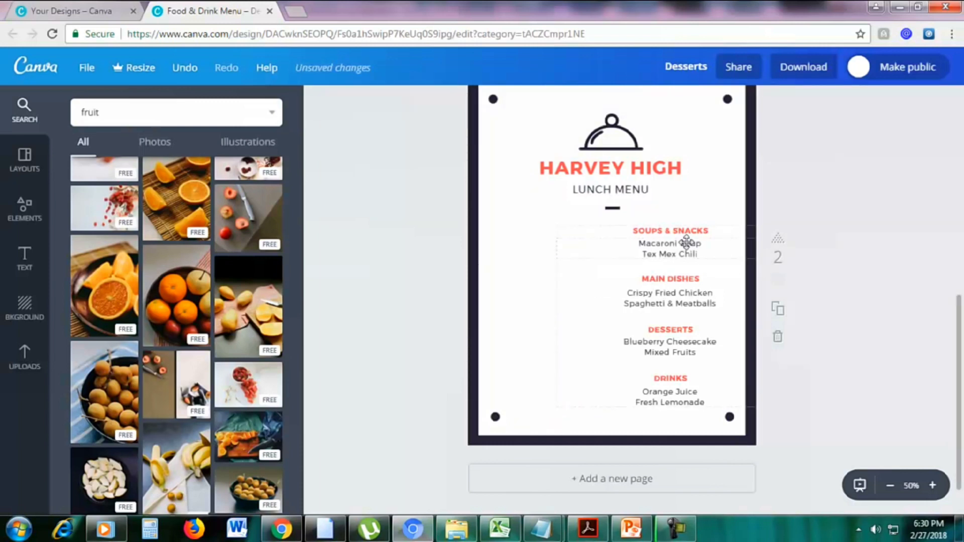
Step: Delete the list of dishes and the LUNCH MENU subtitle from the second page
left_click(683, 243)
left_click(946, 103)
left_click(920, 166)
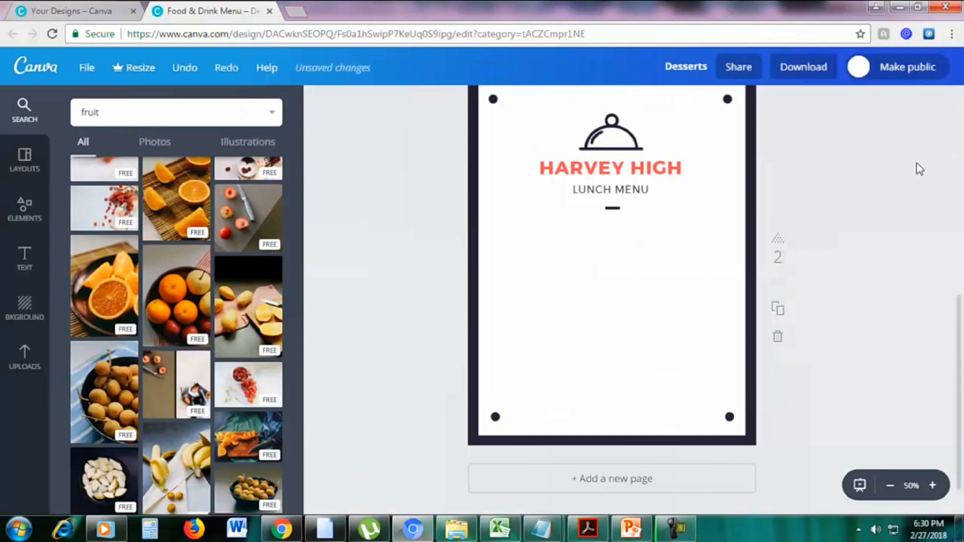
left_click(616, 213)
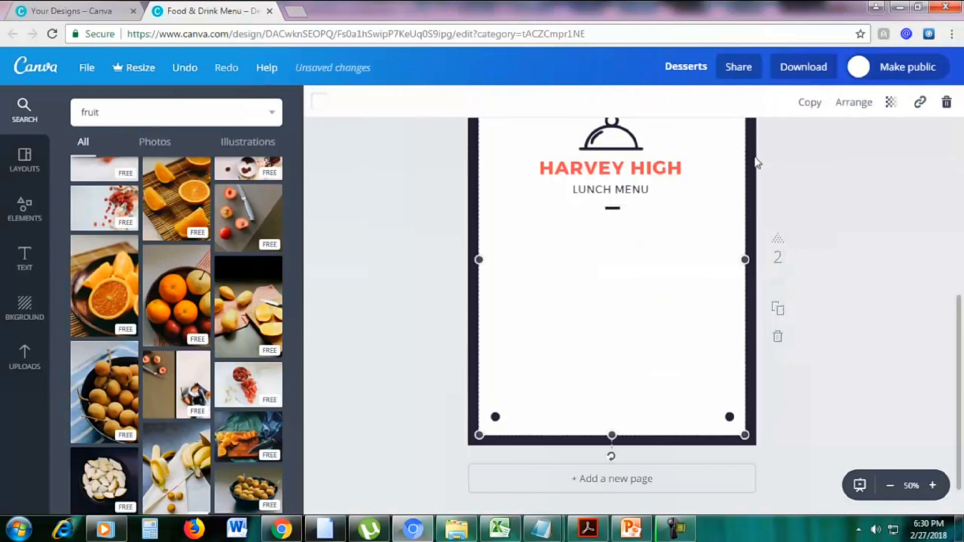
left_click(597, 188)
left_click(582, 191)
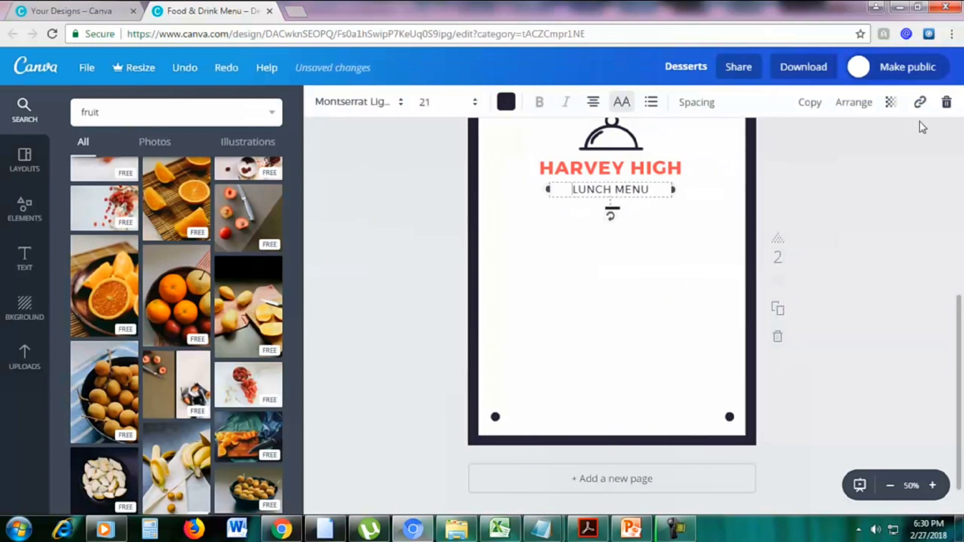
left_click(946, 103)
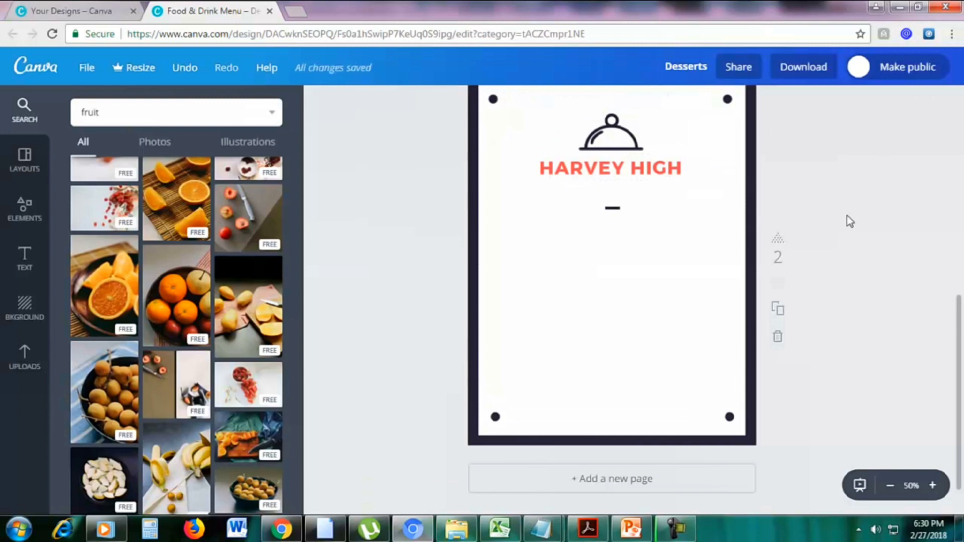
Step: Add the frame with nine cells (three by three) to the second page, slightly reduced and centred below the HARVEY HIGH heading
scroll(846, 219, "up", 4)
scroll(816, 220, "down", 4)
scroll(820, 221, "up", 1)
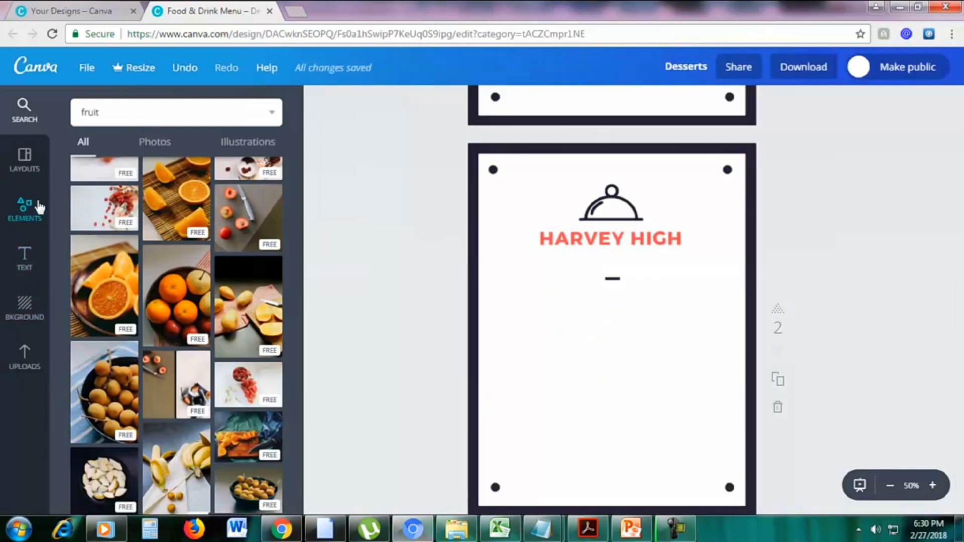
left_click(15, 216)
scroll(145, 193, "up", 10)
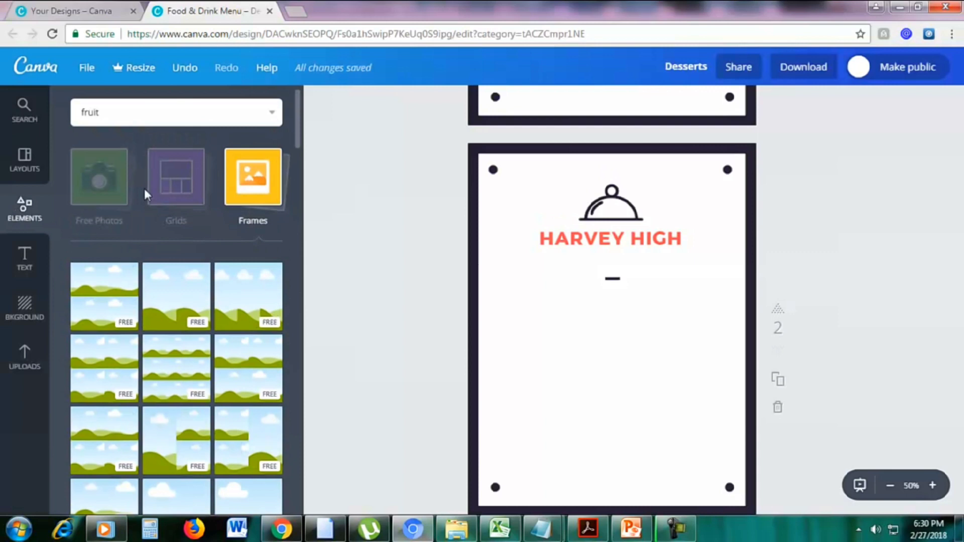
left_click(276, 190)
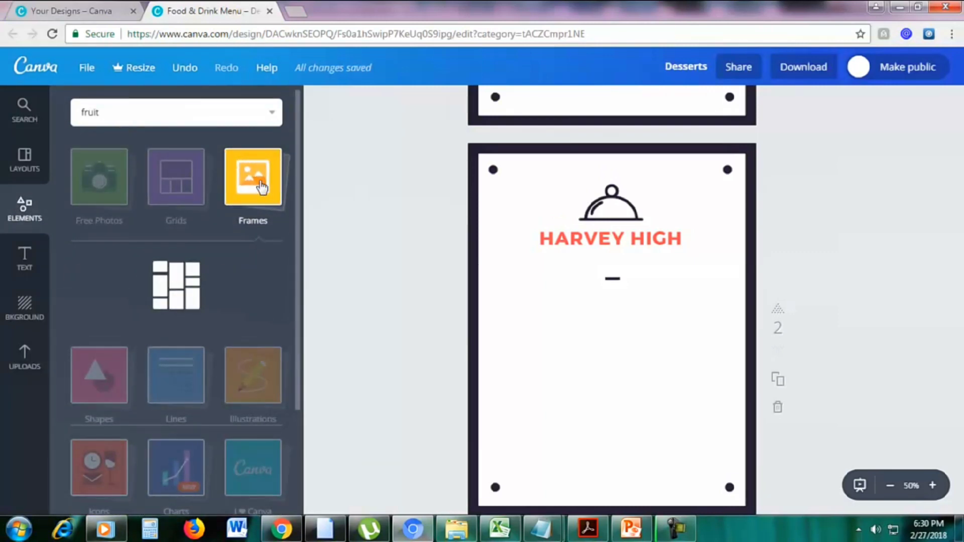
scroll(254, 219, "down", 2)
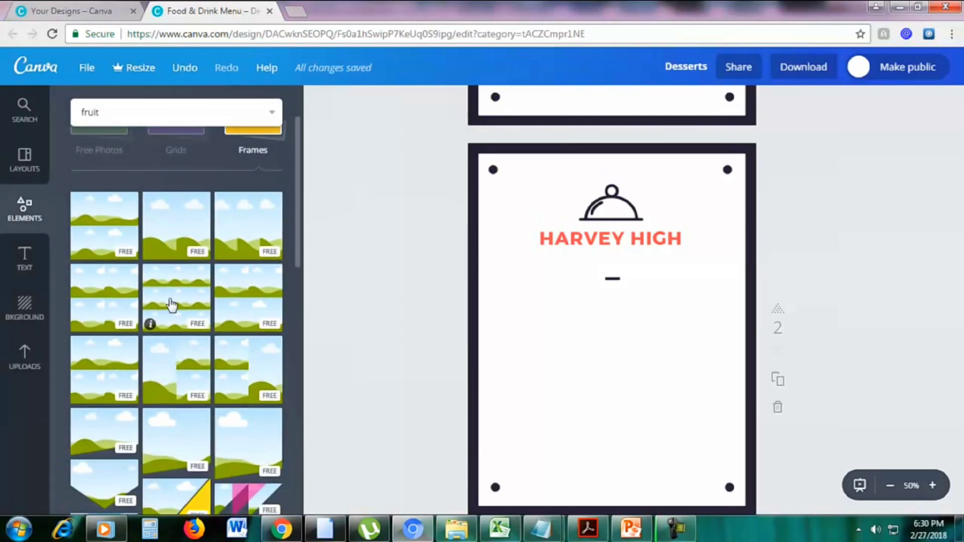
left_click_drag(171, 303, 586, 375)
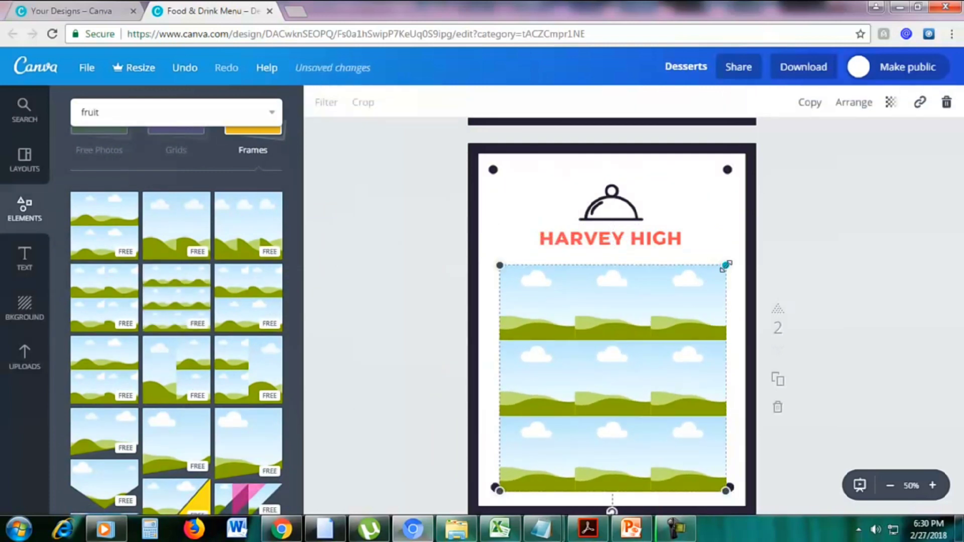
left_click_drag(726, 265, 715, 278)
left_click_drag(678, 319, 682, 303)
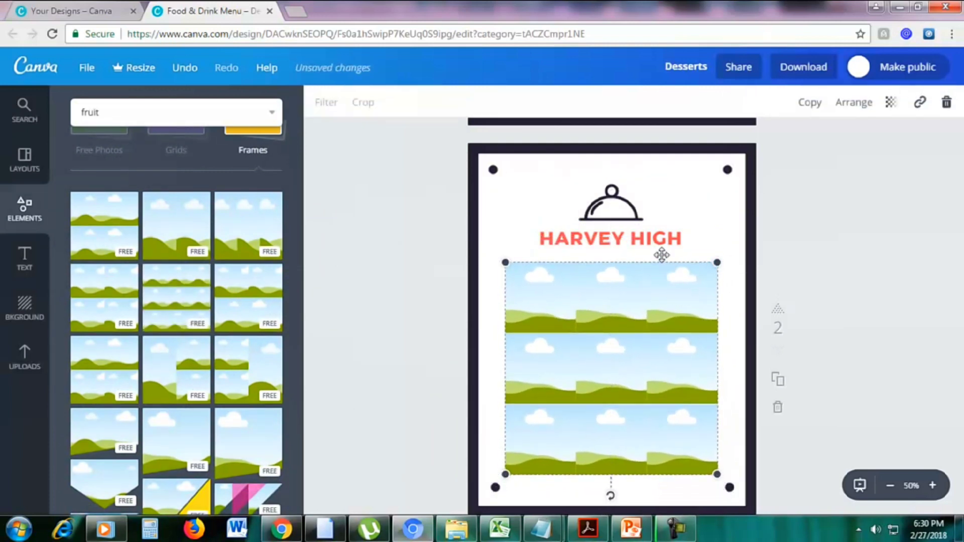
Step: Replace the HARVEY HIGH heading on the second page with FRUITS
left_click(650, 241)
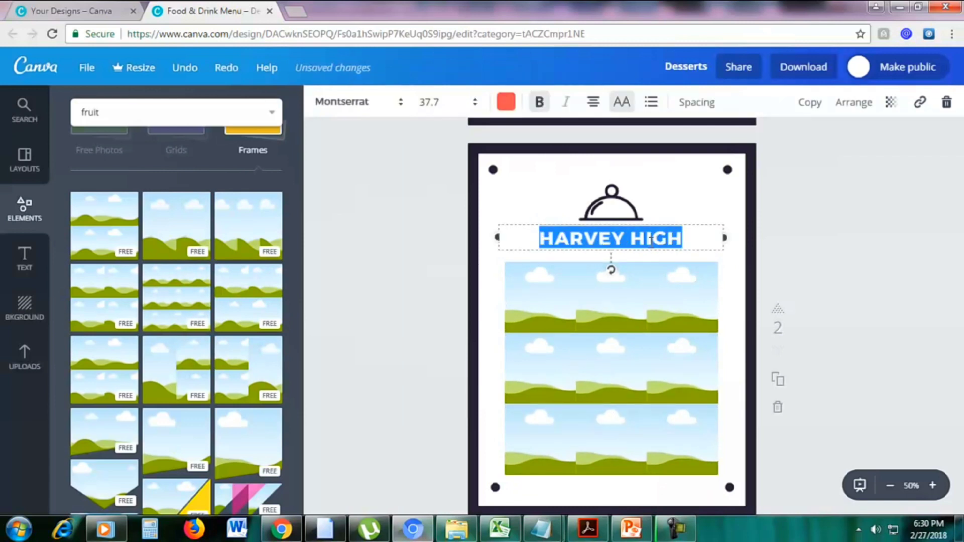
type("FU")
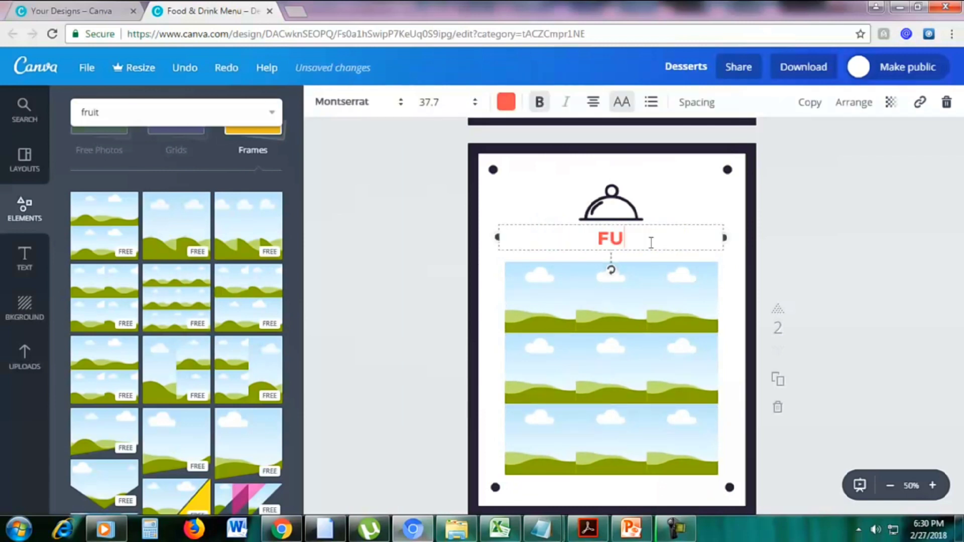
type("RUITS")
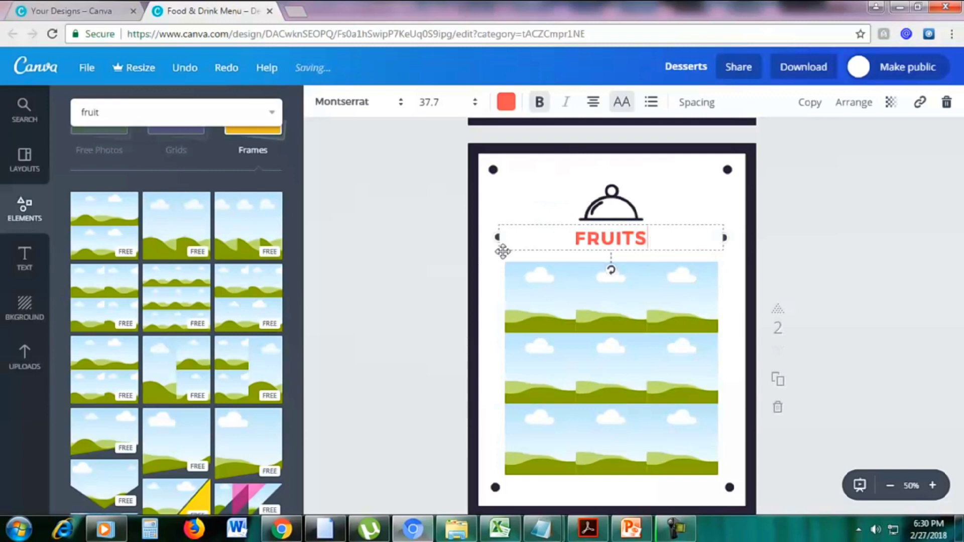
left_click(383, 261)
Step: From the fruit photos, fill the frame's top-left cell with the bowl of oranges, middle-left with red grapes and top-centre with the bowl of small brown fruits
left_click(146, 101)
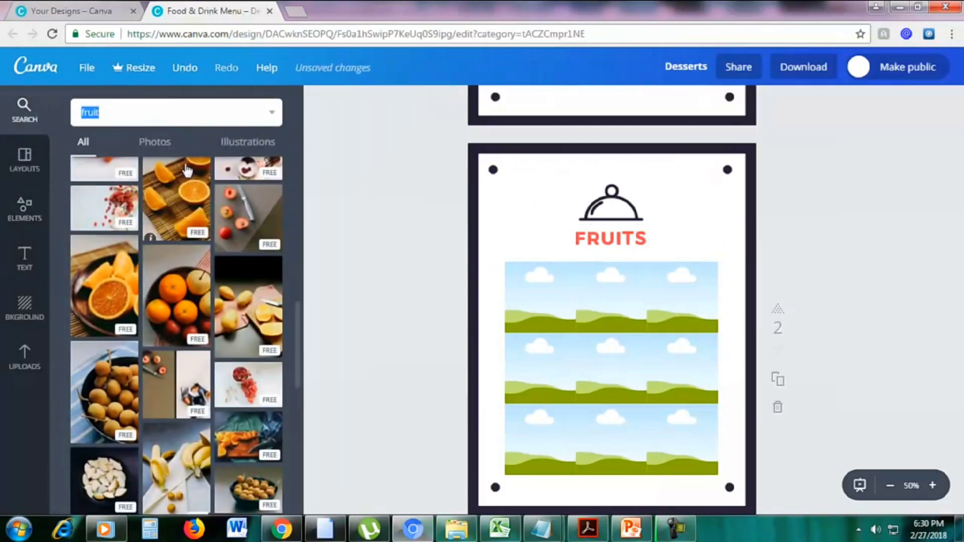
scroll(171, 221, "up", 2)
left_click_drag(182, 373, 531, 321)
scroll(128, 360, "up", 2)
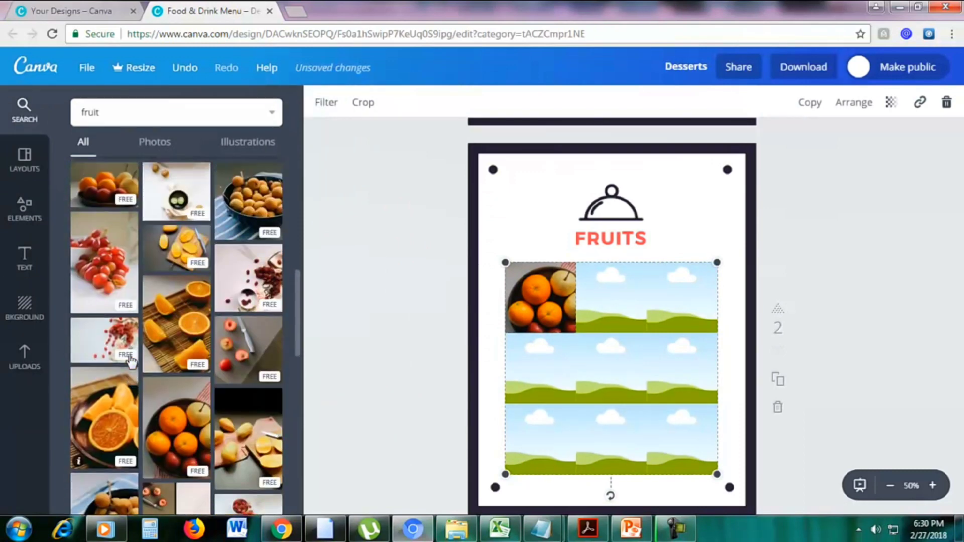
left_click_drag(104, 272, 541, 368)
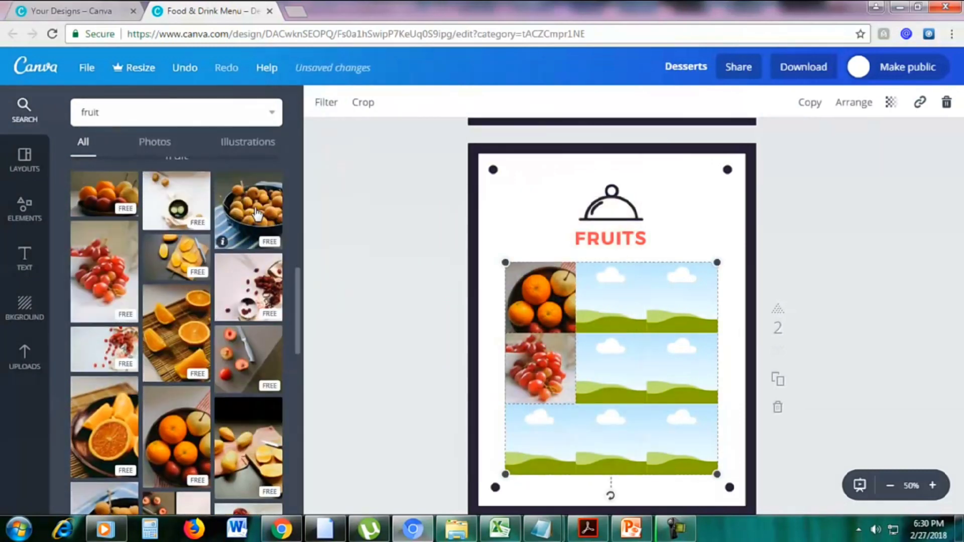
left_click_drag(256, 213, 611, 297)
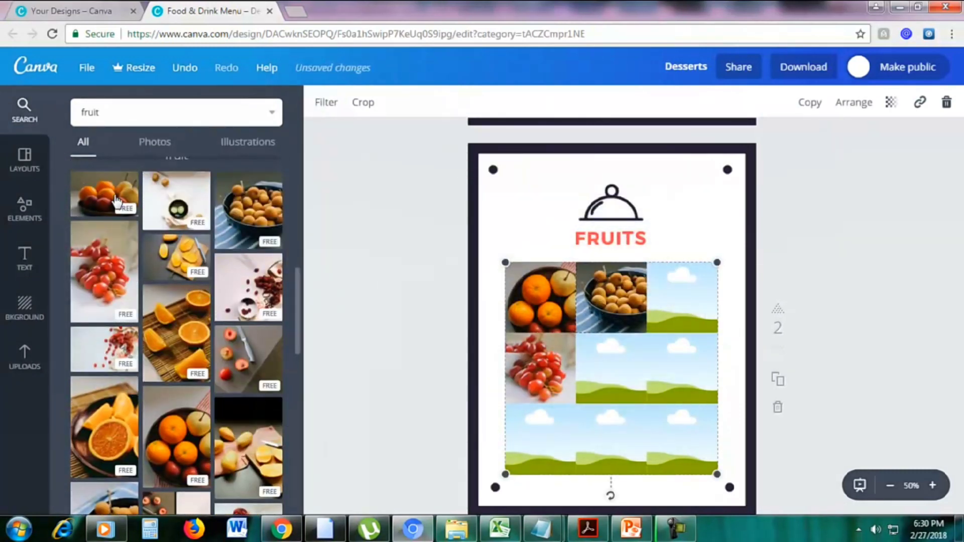
Step: Fill the frame's centre cell with the orange wedges on a wooden board and the bottom-centre cell with the halved yellow fruits
left_click_drag(117, 201, 222, 263)
left_click_drag(217, 201, 194, 285)
scroll(196, 309, "down", 3)
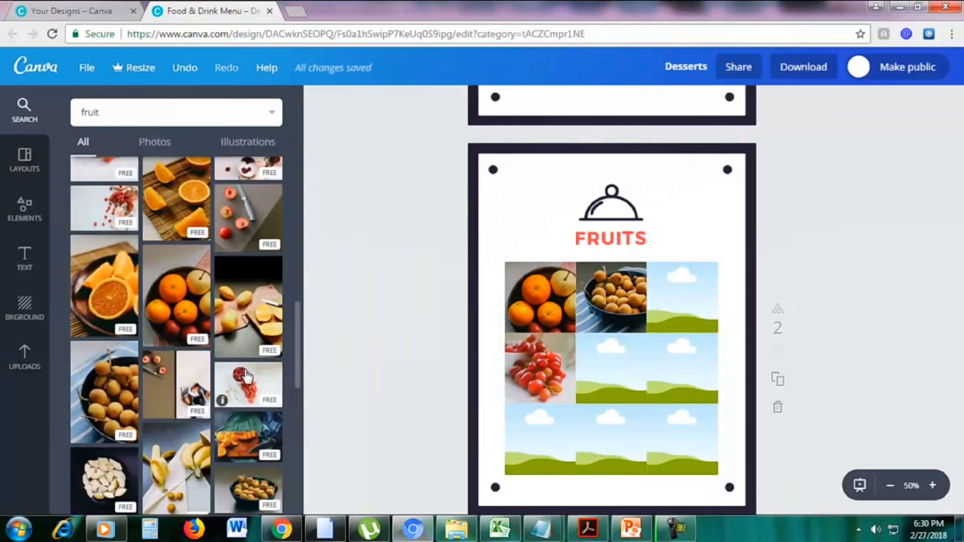
scroll(241, 362, "down", 2)
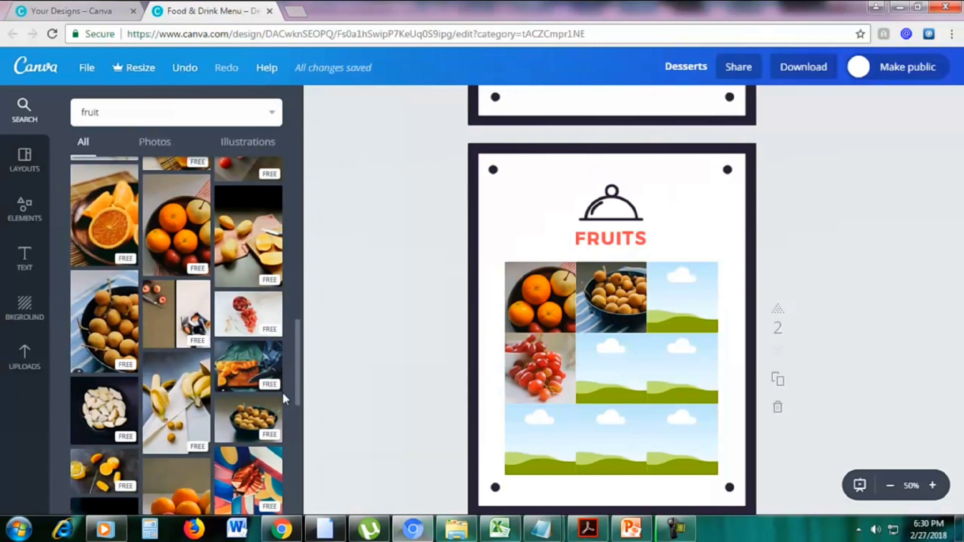
left_click_drag(281, 389, 611, 368)
scroll(189, 318, "down", 5)
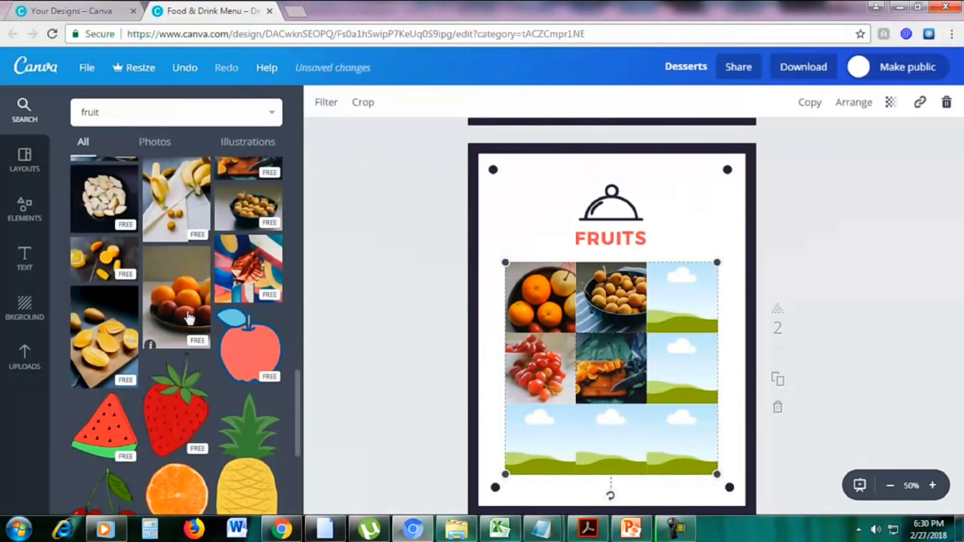
left_click_drag(134, 347, 611, 440)
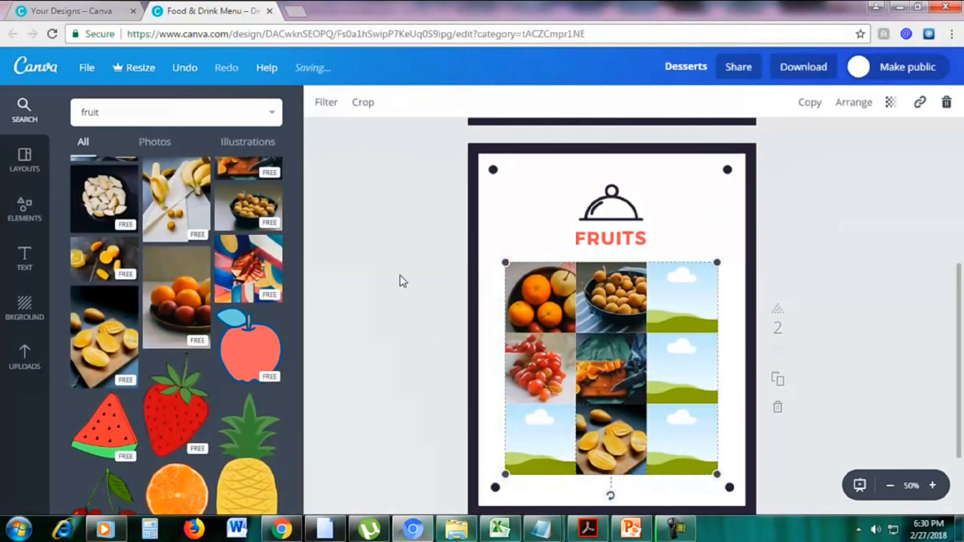
Step: Fill the top-right cell with sliced oranges, the middle-right cell with the dark bowl of brown fruits, and replace the centre photo with the white fruit segments
left_click_drag(96, 265, 678, 298)
left_click_drag(249, 208, 682, 369)
left_click_drag(83, 195, 597, 394)
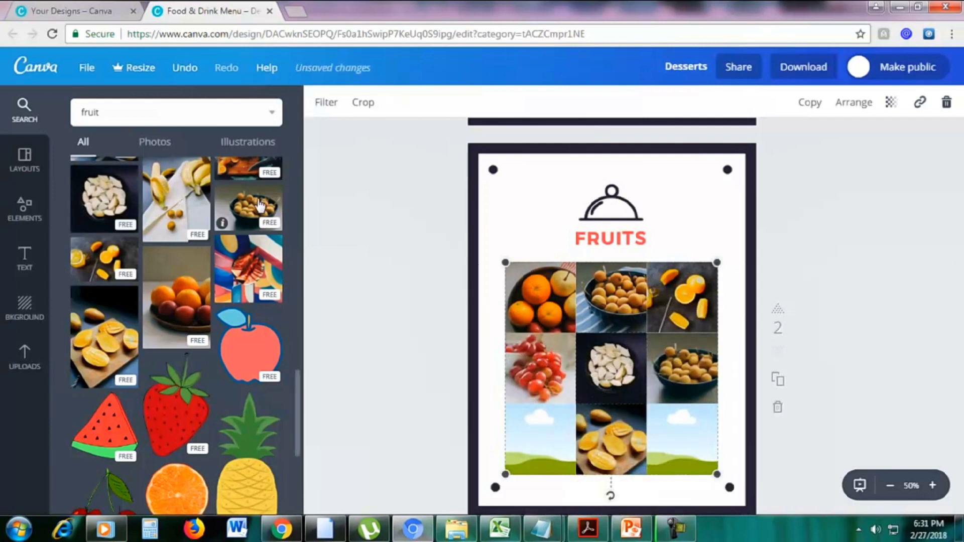
Step: Fill the bottom-left cell with the dark bowl of brown fruits and the bottom-right cell with the yellow fruits beside a knife
left_click_drag(251, 208, 533, 437)
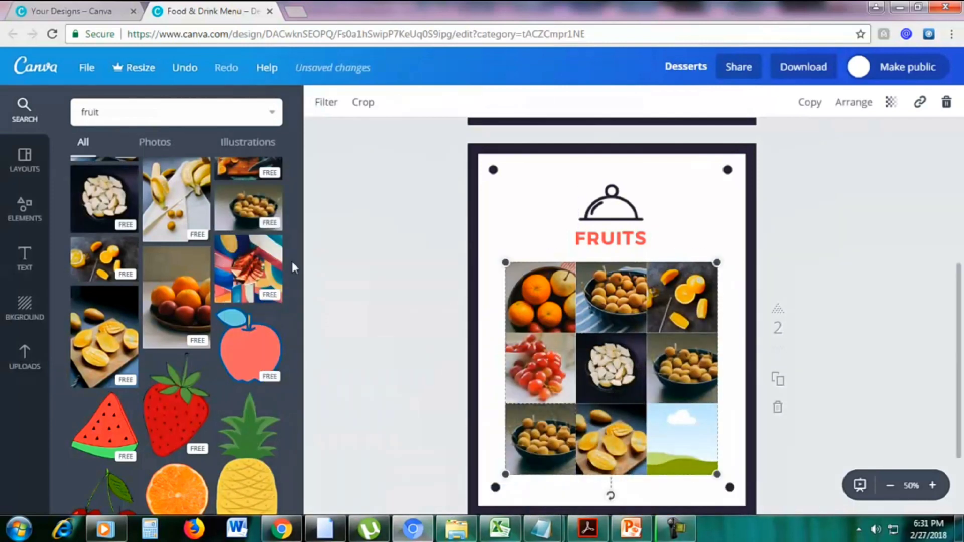
scroll(190, 227, "up", 4)
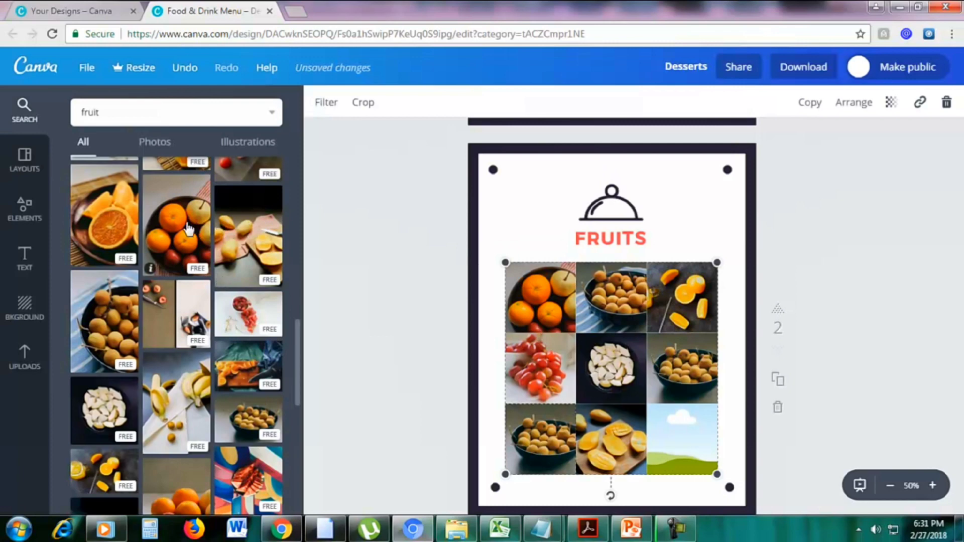
left_click_drag(258, 251, 682, 439)
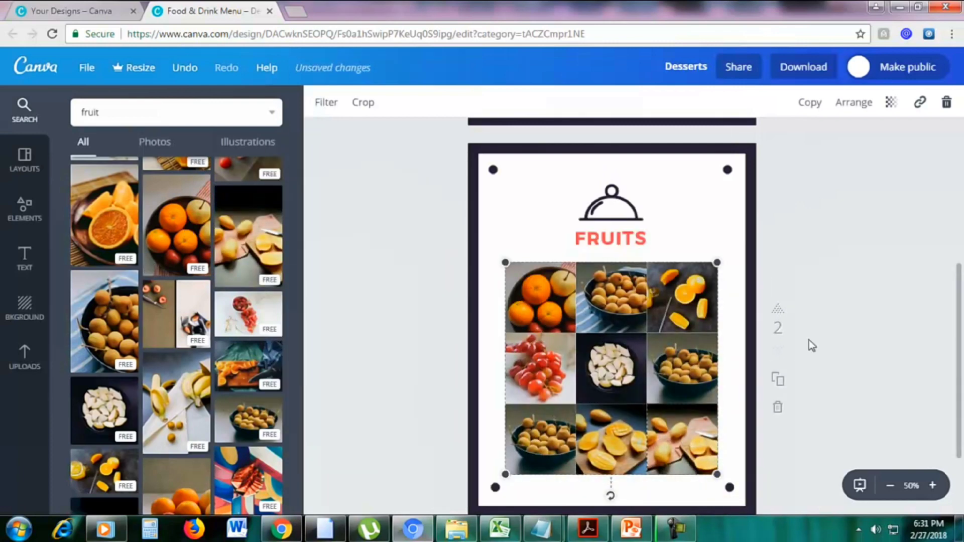
Step: Add a new blank third page after the FRUITS page
scroll(809, 339, "down", 1)
scroll(809, 339, "up", 1)
scroll(809, 339, "down", 3)
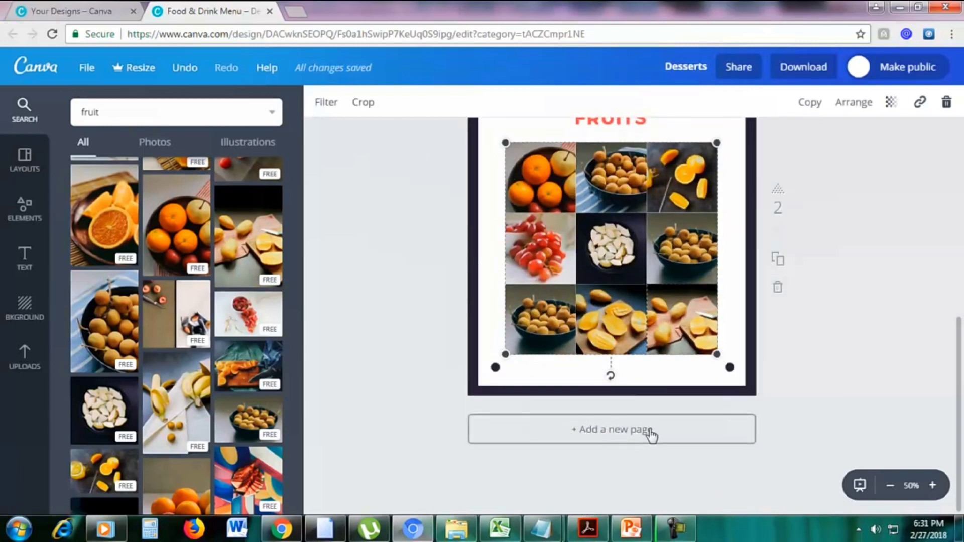
left_click(614, 435)
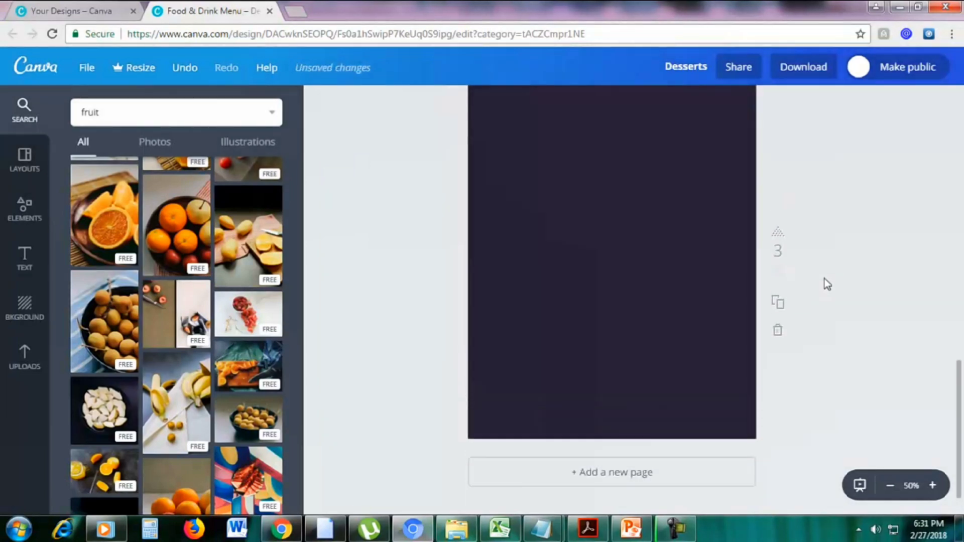
scroll(827, 284, "up", 2)
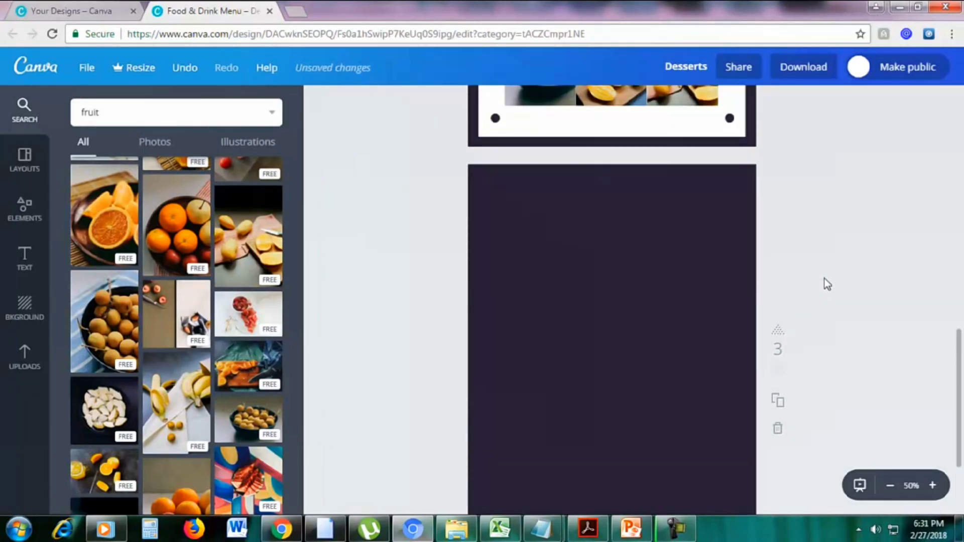
scroll(826, 284, "down", 2)
scroll(877, 289, "up", 2)
left_click_drag(961, 369, 961, 377)
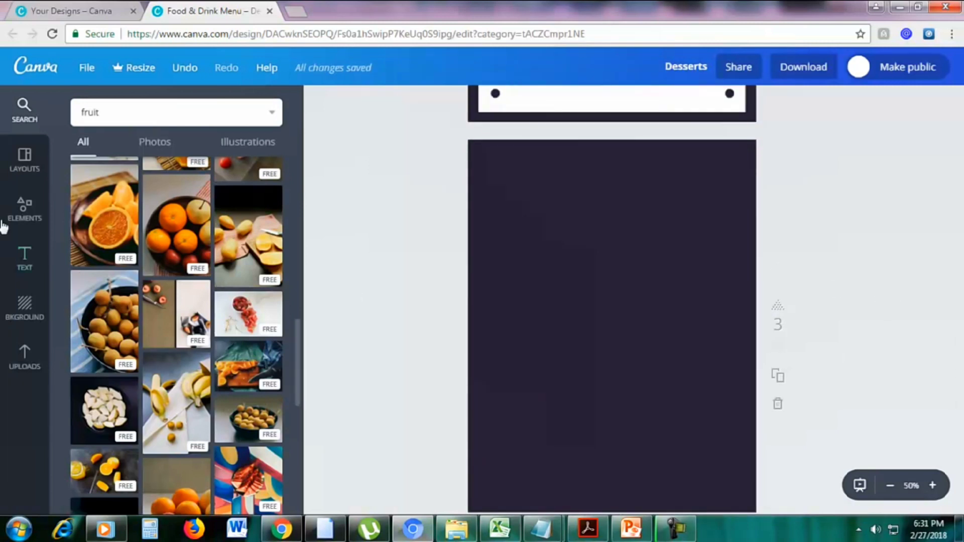
Step: Fill the third page with the four-cell photo grid that has one tall cell, two upper cells and one wide lower cell
left_click(16, 216)
scroll(166, 214, "up", 2)
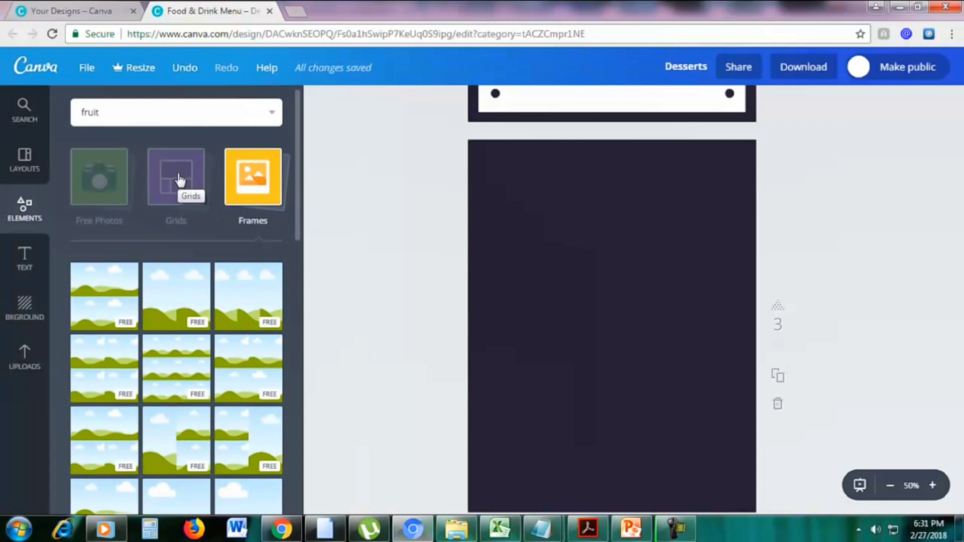
left_click(178, 179)
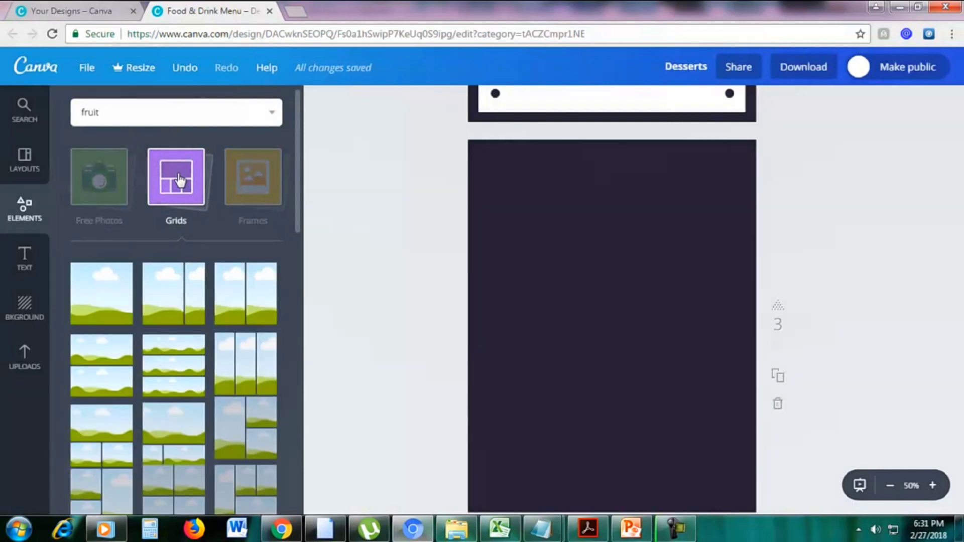
scroll(239, 228, "down", 3)
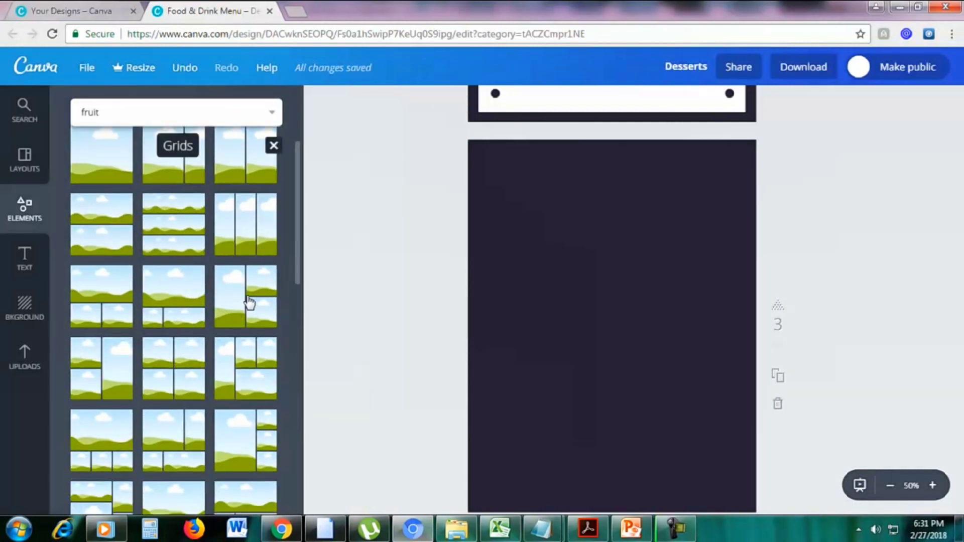
left_click_drag(249, 362, 521, 308)
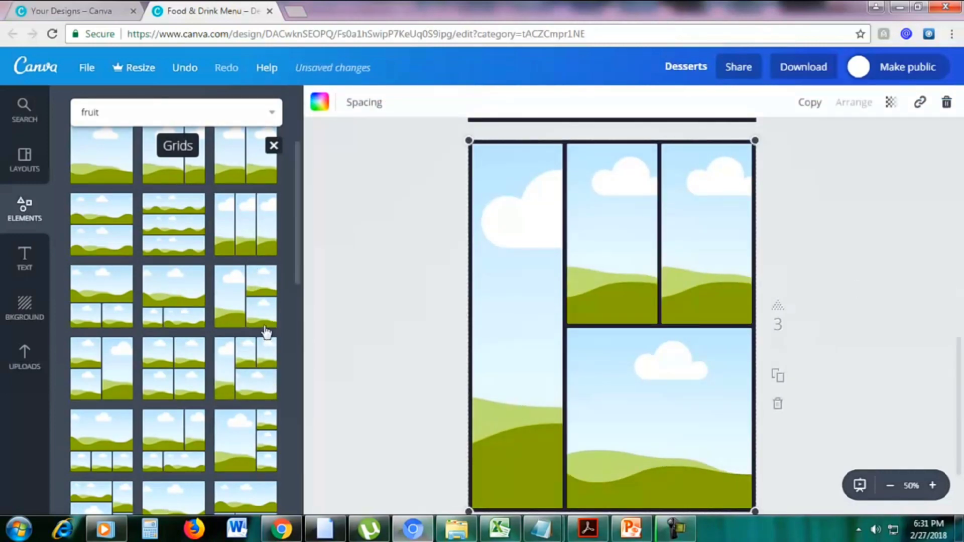
Step: Fill the grid's upper-middle cell with the bowl of oranges and apples, and its wide lower cell with the yellow fruits beside a knife
left_click(21, 118)
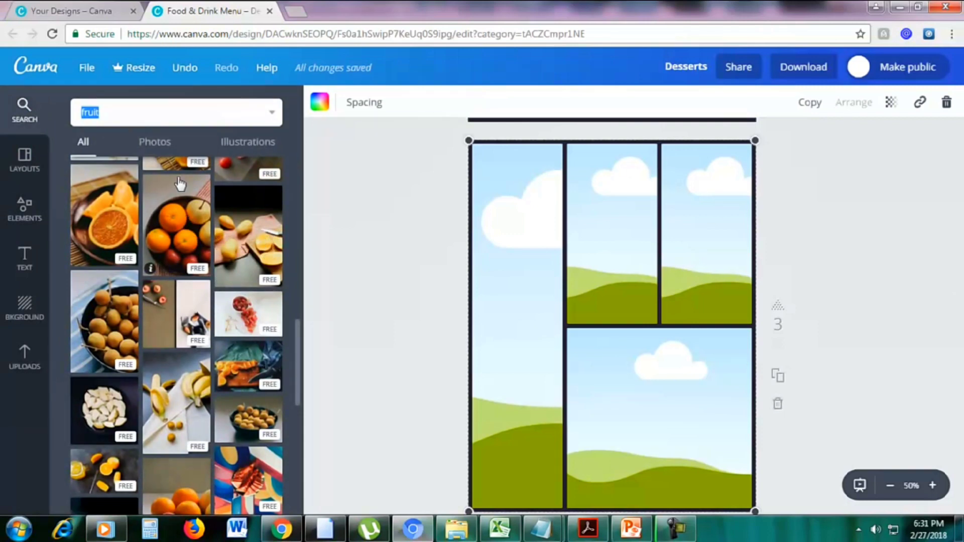
left_click_drag(171, 215, 603, 241)
left_click_drag(269, 243, 655, 367)
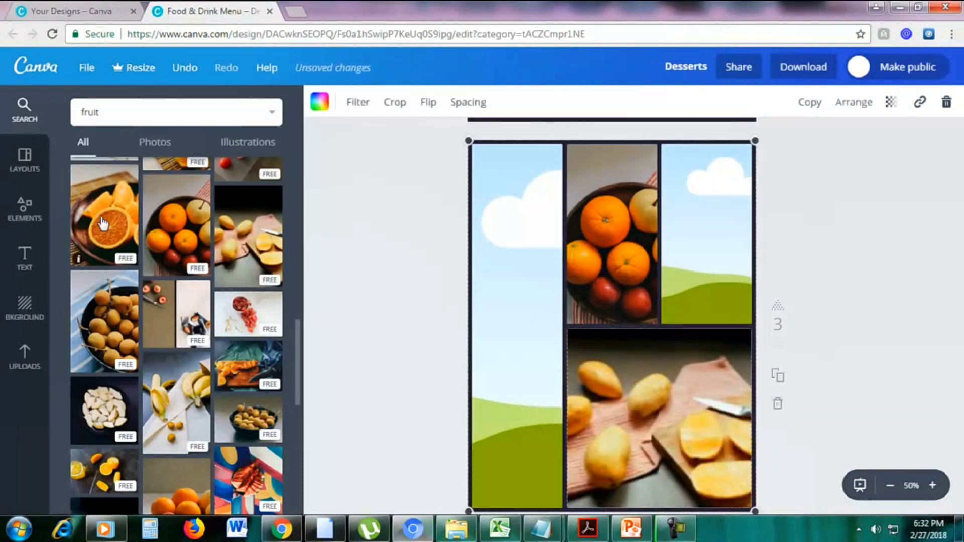
Step: Fill the grid's tall left cell with the orange wedges on a wooden board and its upper-right cell with the red grapes
left_click_drag(103, 224, 507, 261)
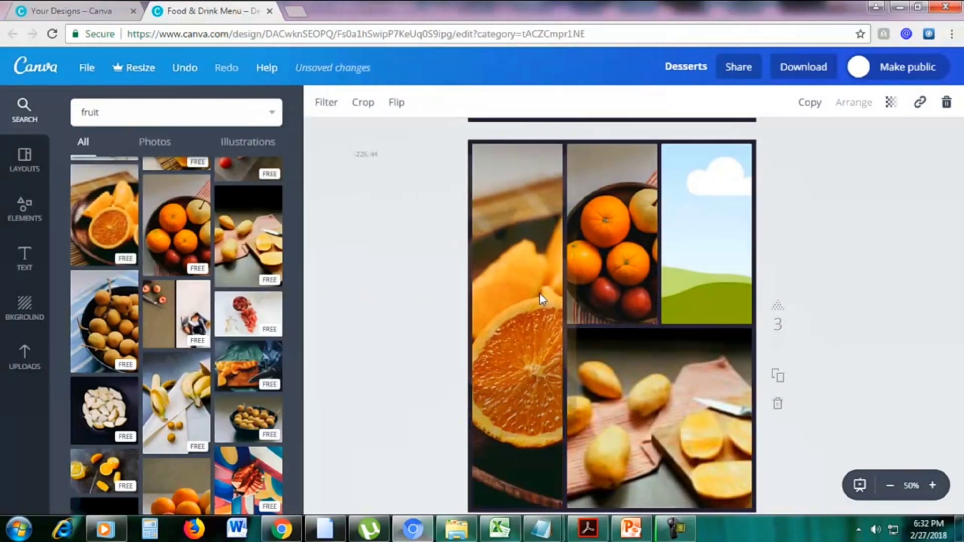
left_click_drag(249, 371, 492, 282)
scroll(441, 267, "up", 1)
scroll(235, 261, "up", 1)
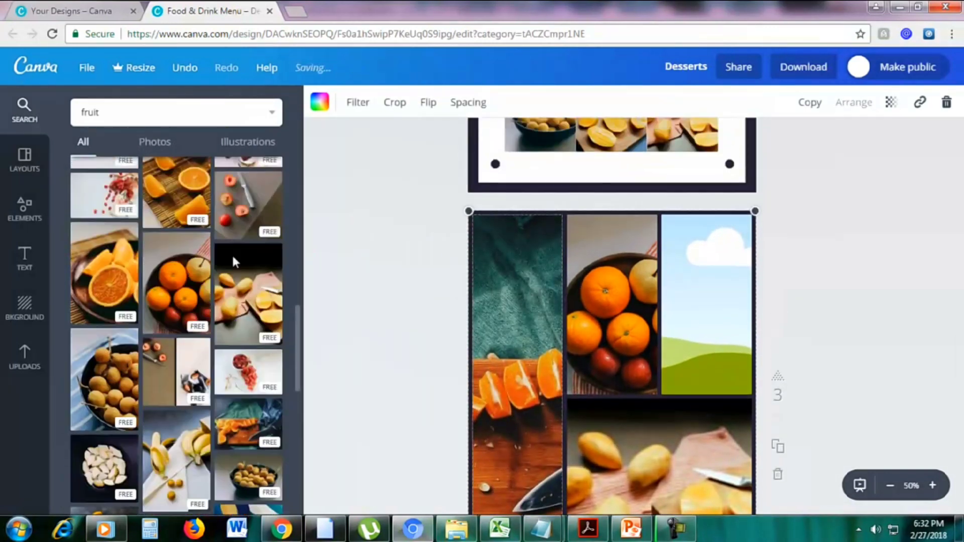
scroll(196, 235, "up", 1)
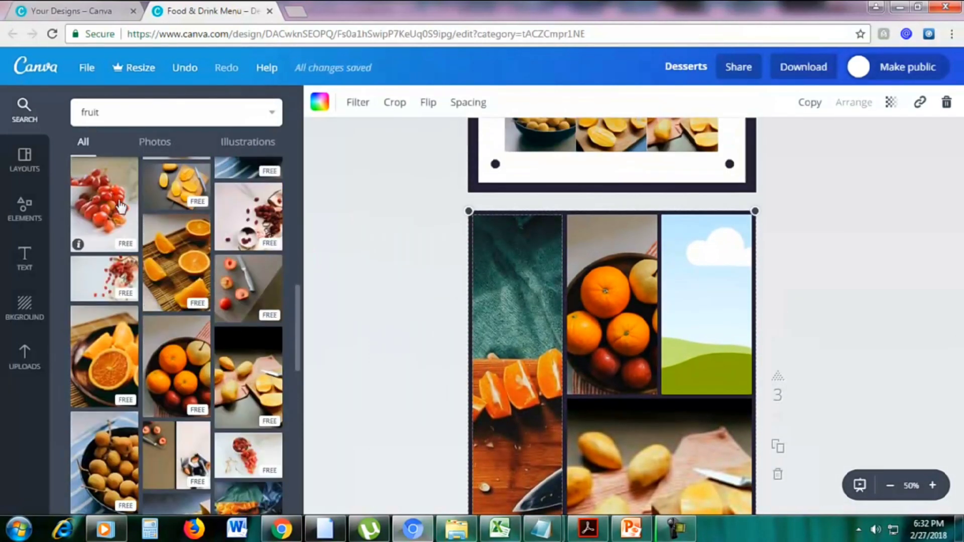
left_click_drag(115, 208, 706, 304)
scroll(960, 367, "down", 4)
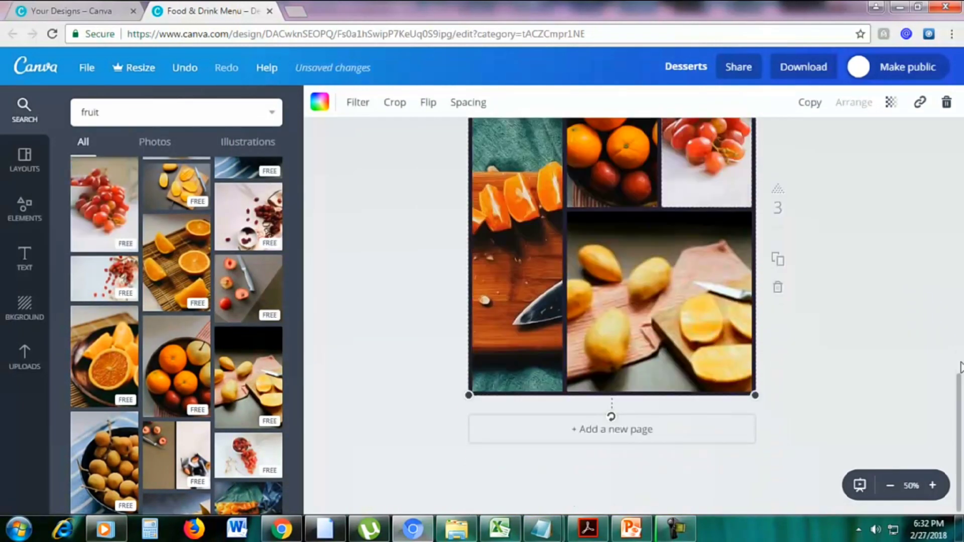
Step: Open the collection of photo frames and add a blank fourth page after the photo-grid page
left_click_drag(960, 377, 959, 347)
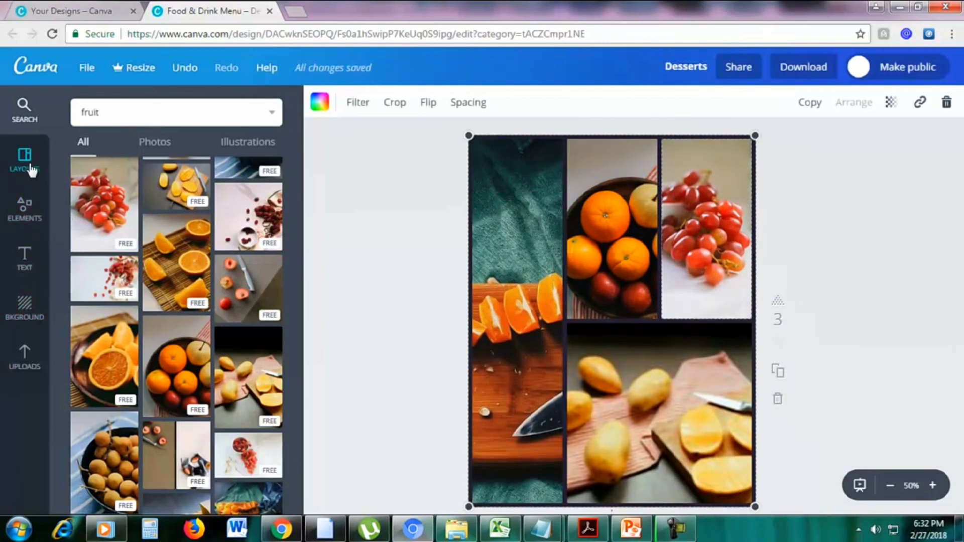
left_click(28, 212)
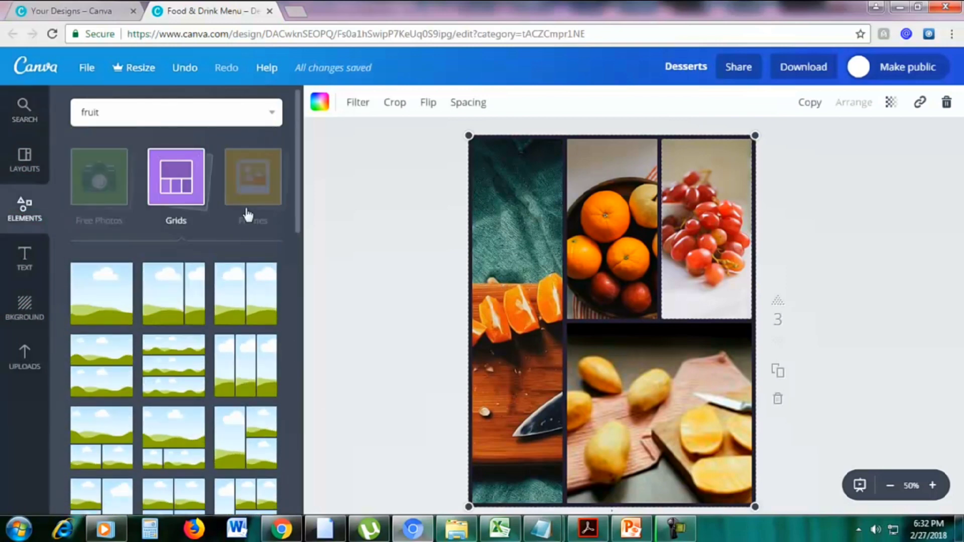
left_click(248, 213)
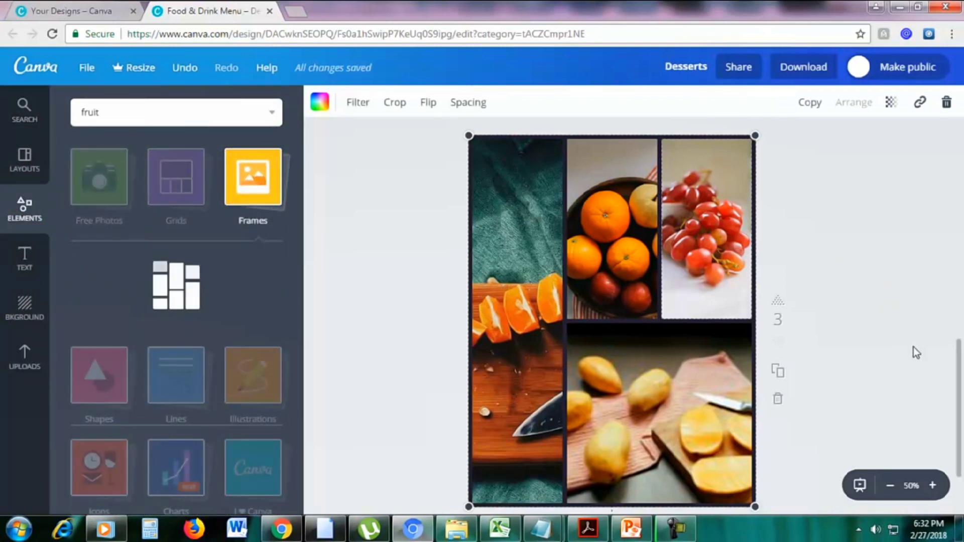
scroll(817, 447, "down", 2)
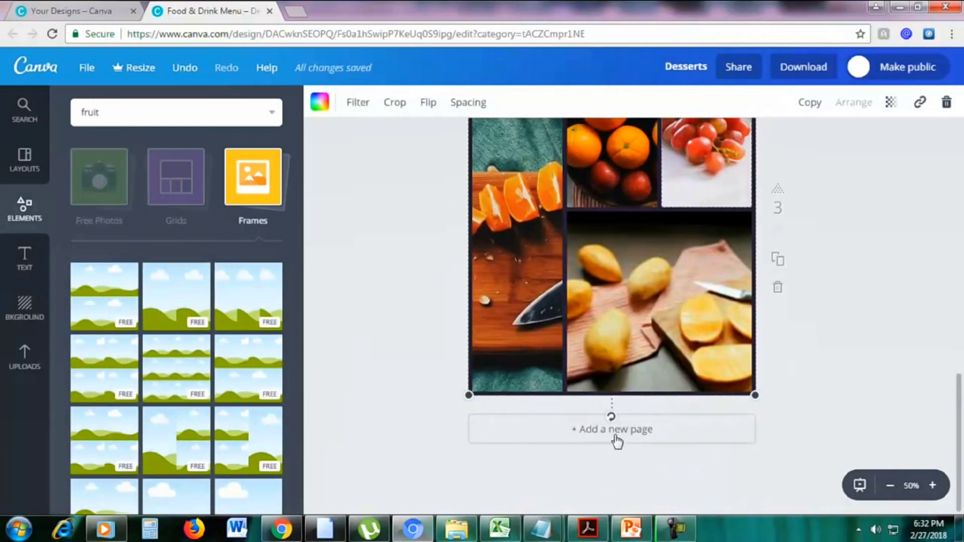
left_click(596, 433)
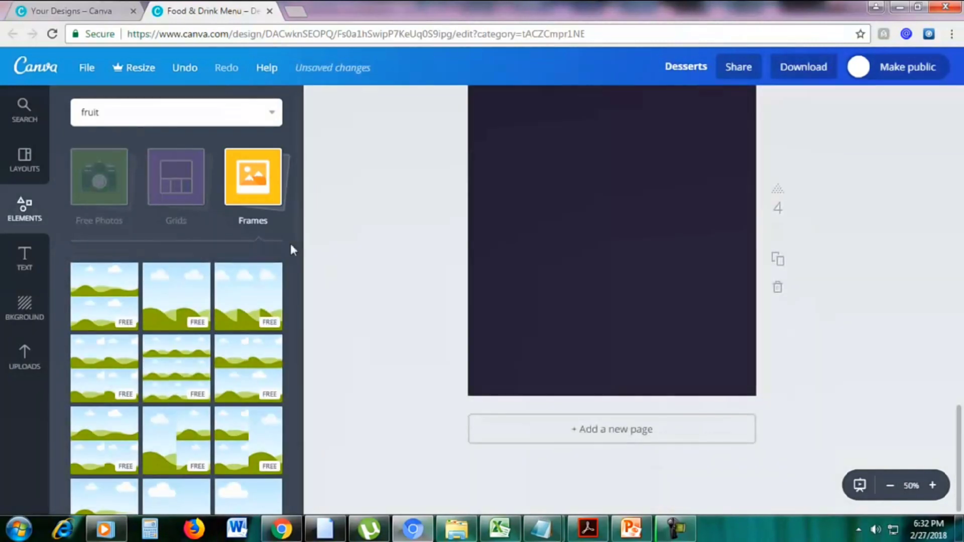
Step: Place the dark smartphone frame from the frames collection on the blank fourth page
scroll(235, 268, "down", 10)
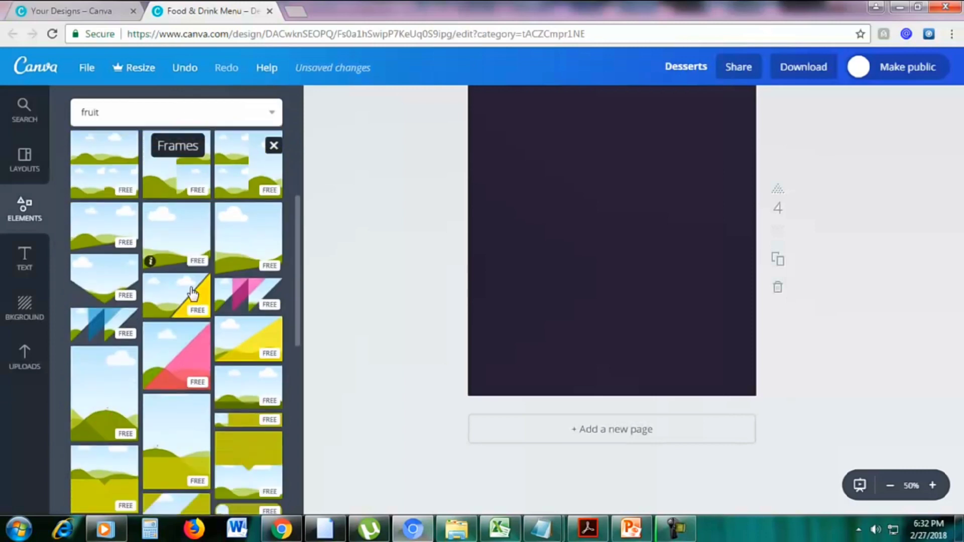
scroll(193, 293, "down", 5)
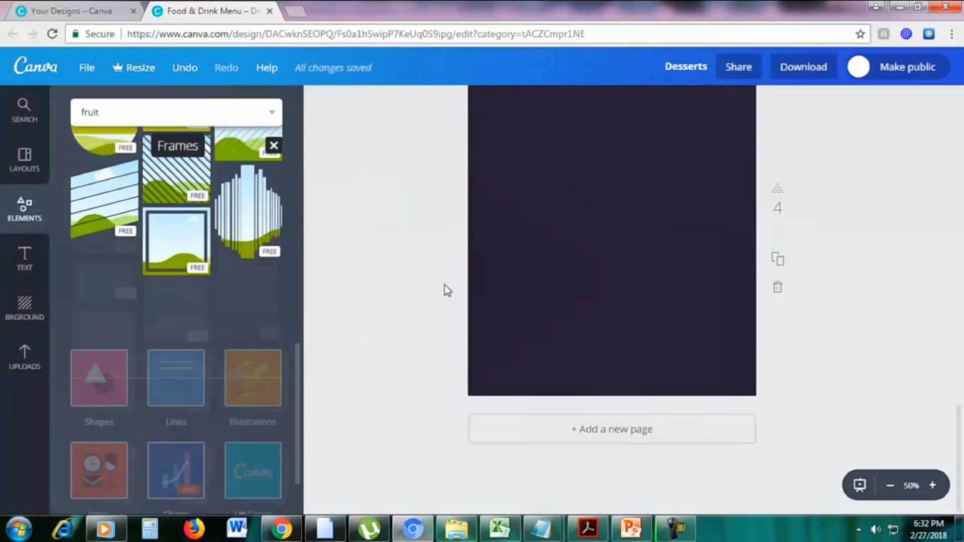
scroll(459, 294, "up", 5)
scroll(459, 285, "down", 3)
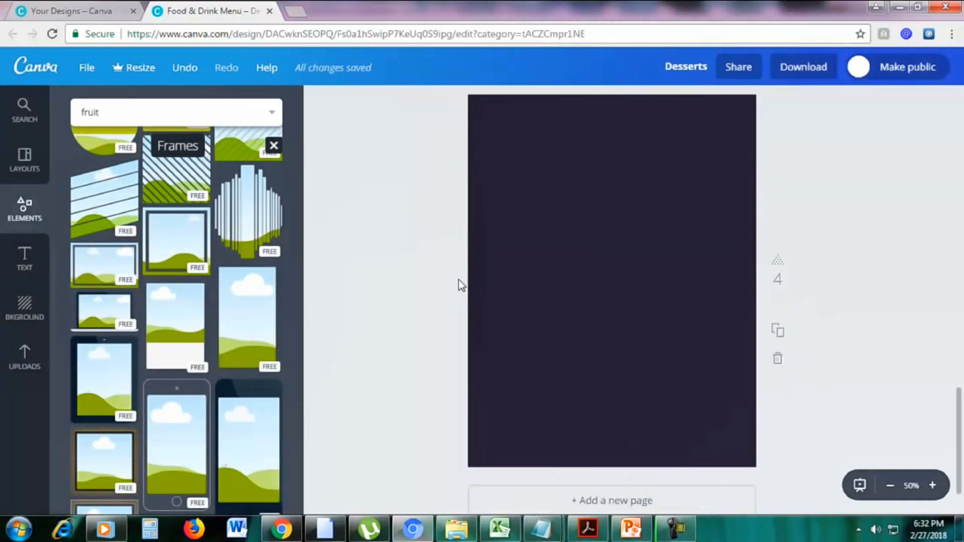
scroll(212, 295, "down", 1)
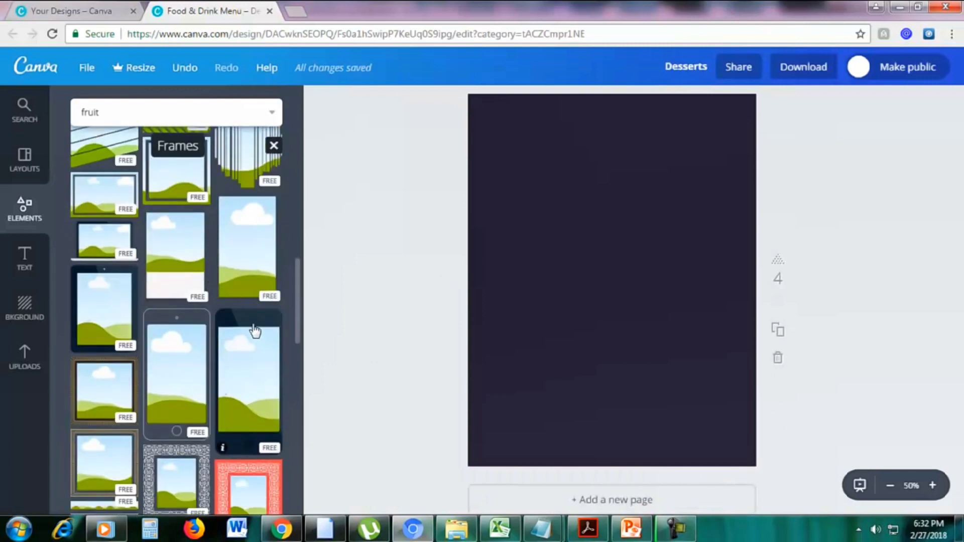
left_click_drag(246, 327, 561, 226)
Step: Enlarge the smartphone frame proportionally and center it on the fourth page
left_click_drag(542, 274, 477, 363)
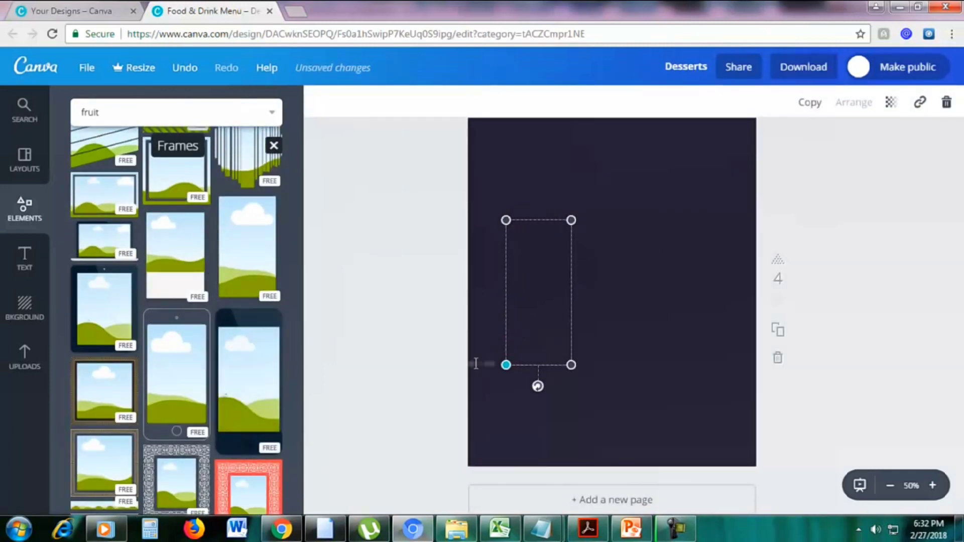
left_click_drag(571, 218, 673, 234)
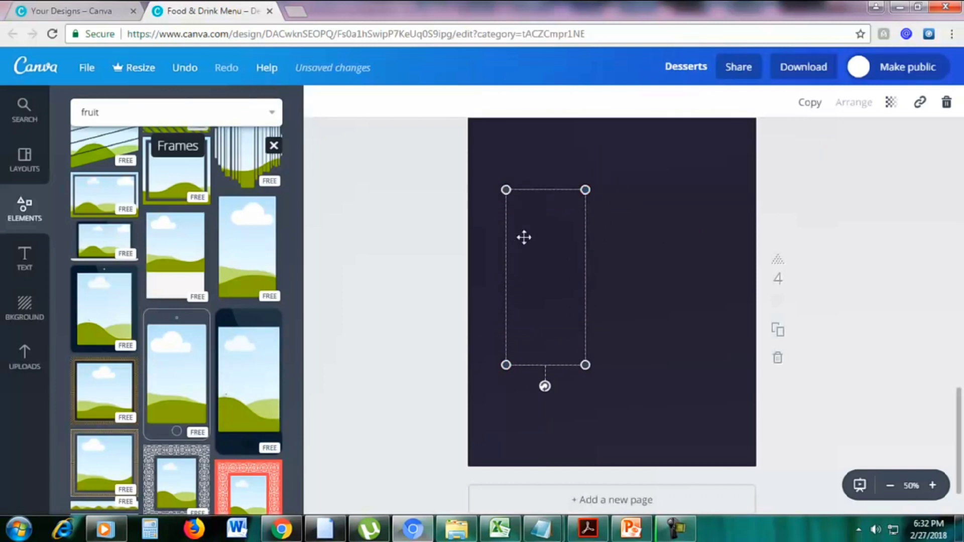
left_click(559, 236)
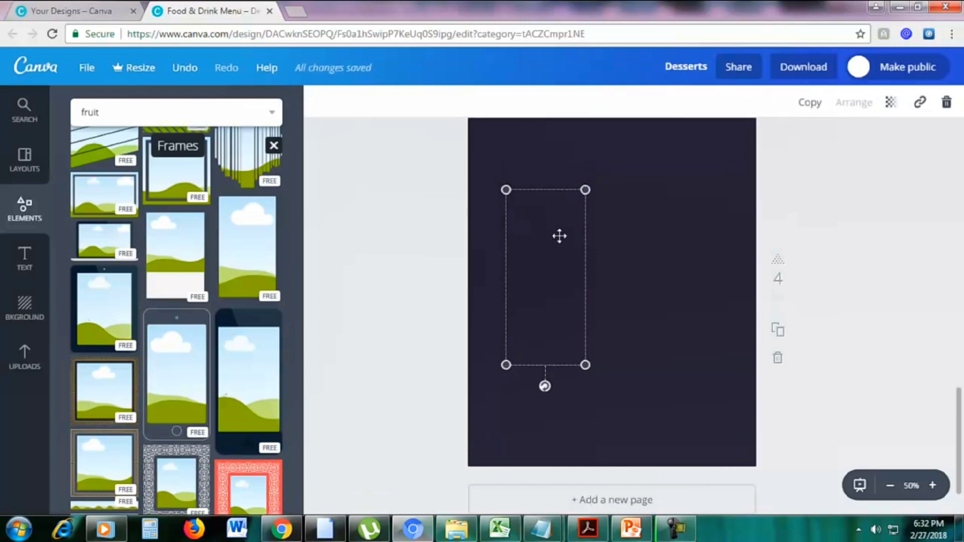
left_click_drag(585, 190, 610, 146)
left_click_drag(560, 227, 617, 247)
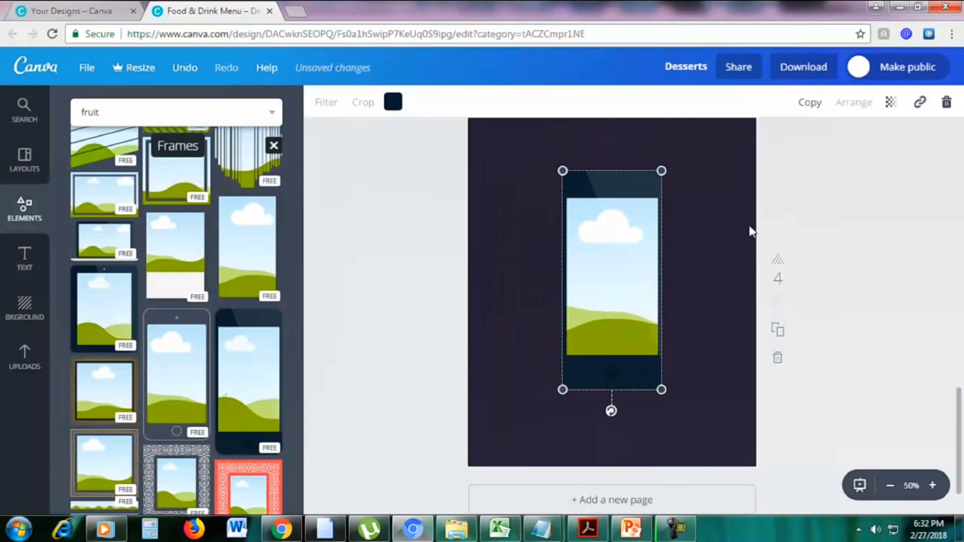
Step: Fill the smartphone frame with the photo of orange wedges and halves on a bamboo mat
left_click(31, 118)
left_click_drag(176, 267, 593, 256)
left_click(384, 350)
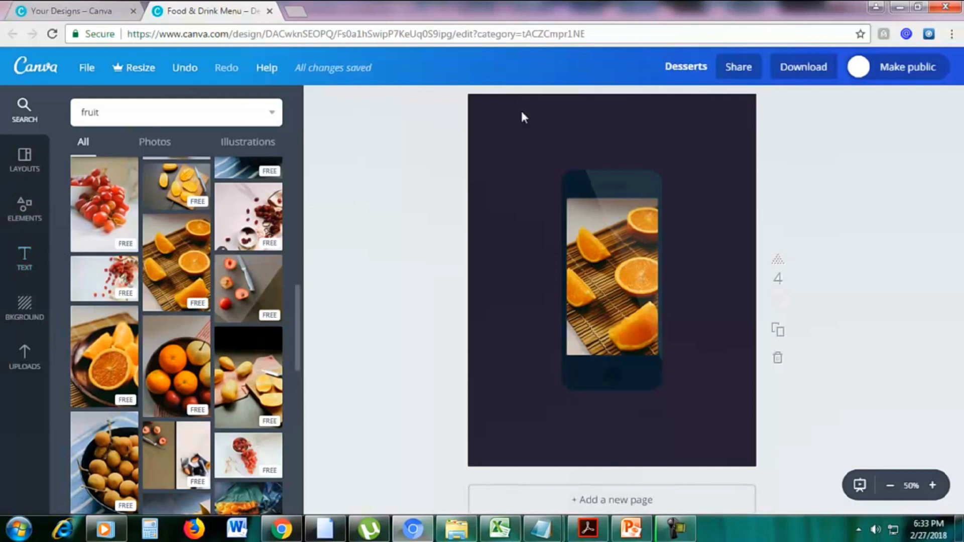
Step: Delete the whole smartphone frame together with its orange photo from the fourth page
left_click(25, 207)
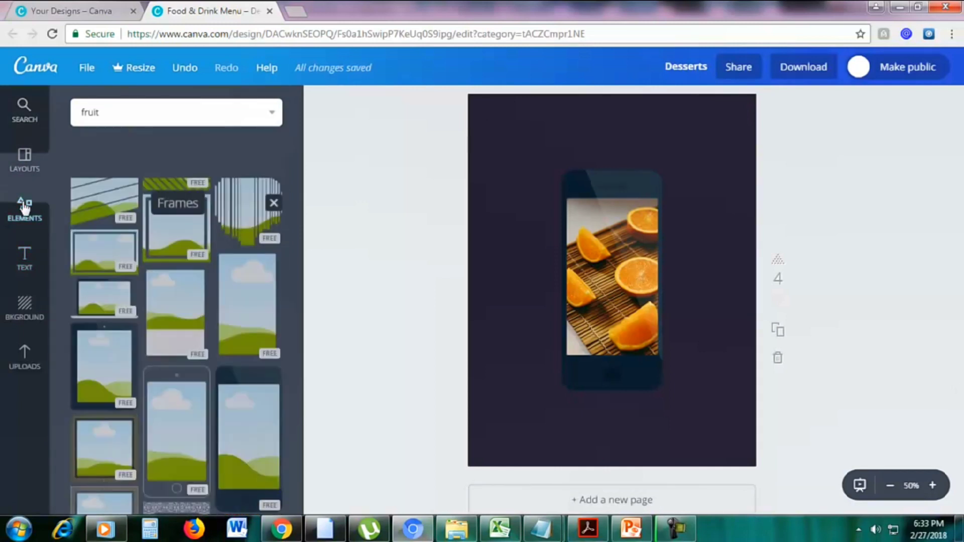
left_click(591, 186)
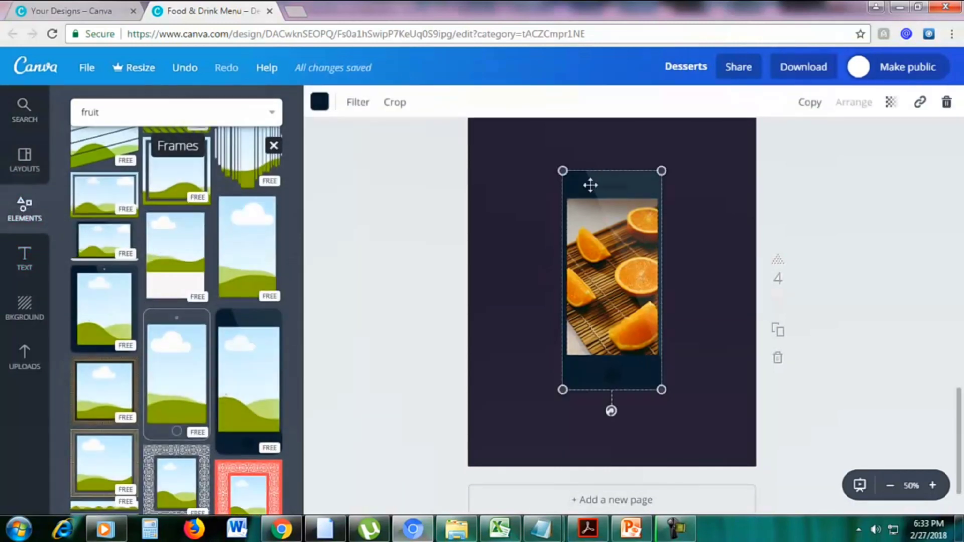
left_click(946, 102)
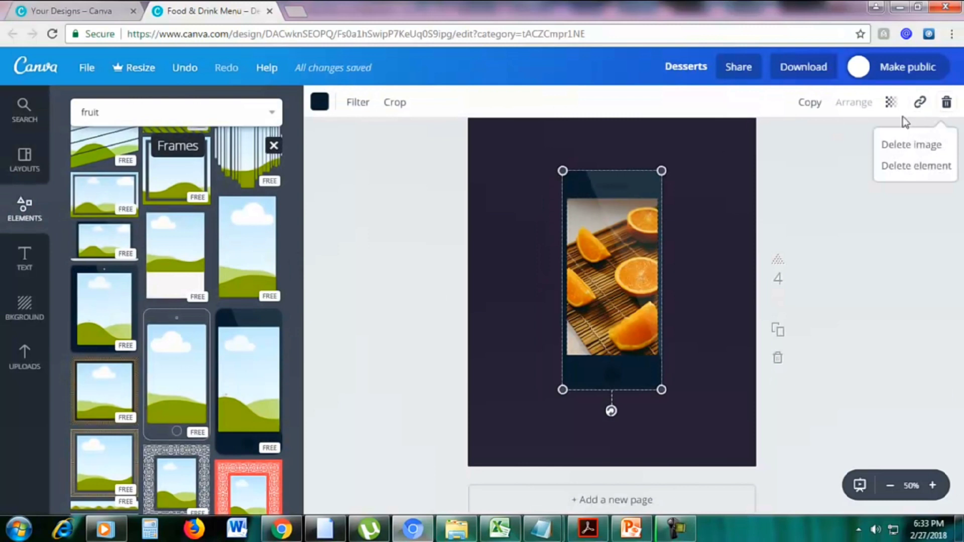
left_click(896, 166)
Step: Change the fourth page's background color to yellow from the default palette
left_click(622, 185)
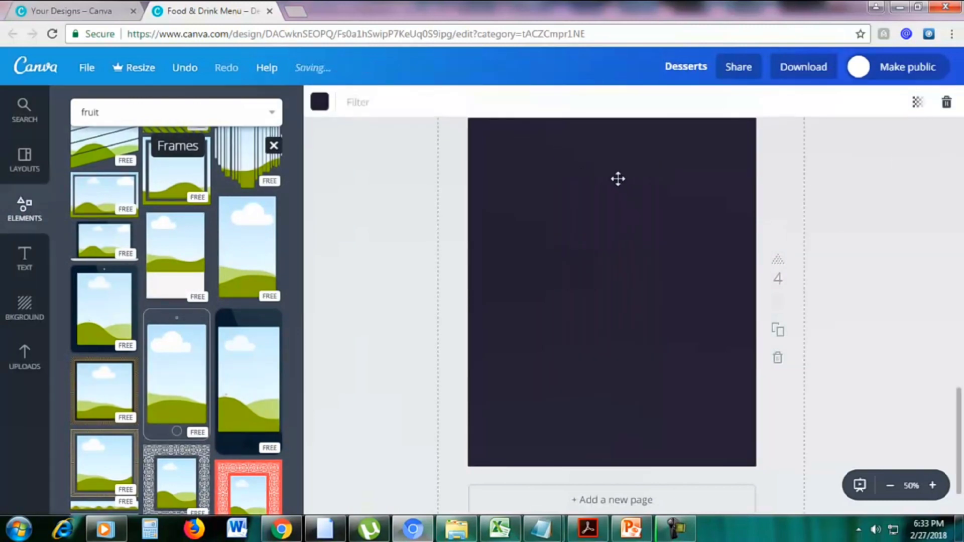
left_click(320, 102)
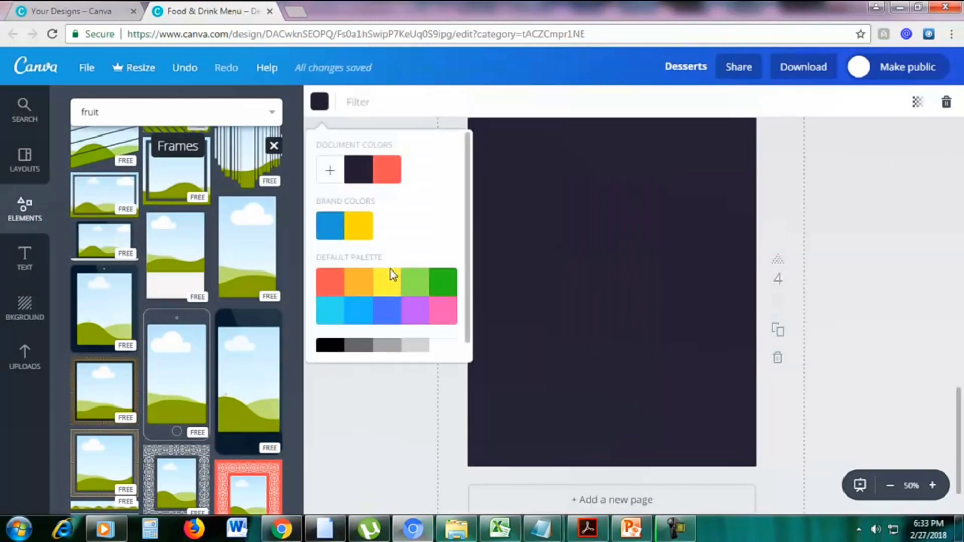
left_click(391, 284)
left_click(860, 270)
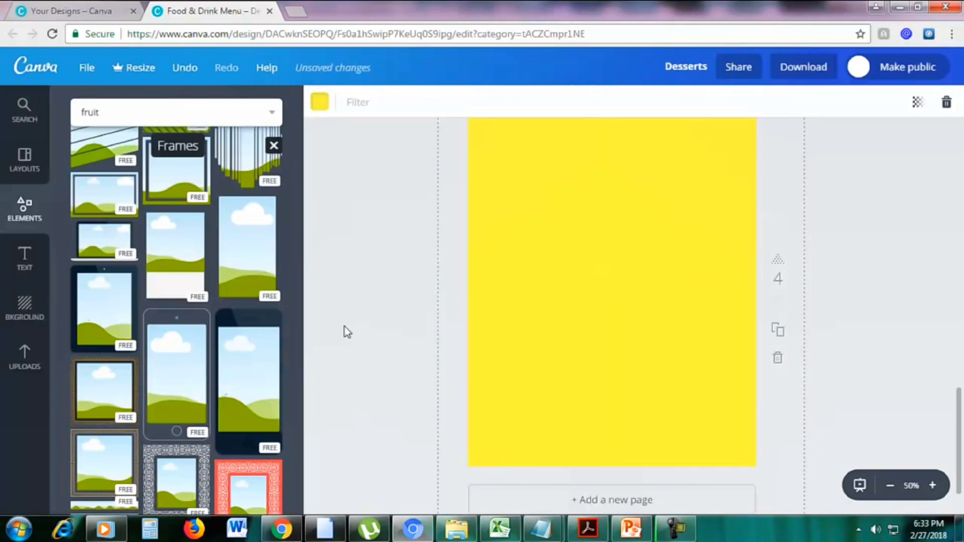
Step: Place the laptop frame on the yellow fourth page, enlarge it and center it horizontally in the page's upper half
scroll(215, 332, "down", 2)
scroll(215, 332, "up", 4)
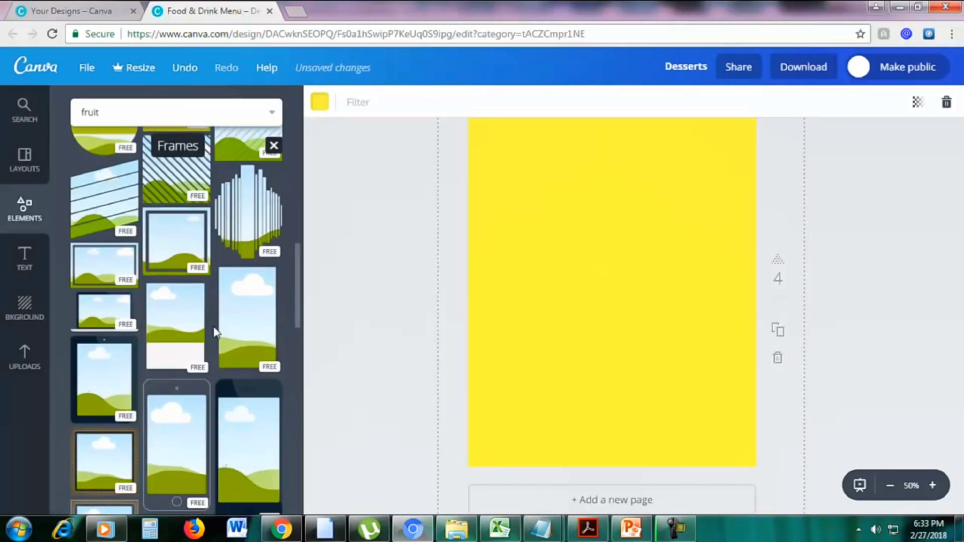
left_click_drag(114, 317, 594, 282)
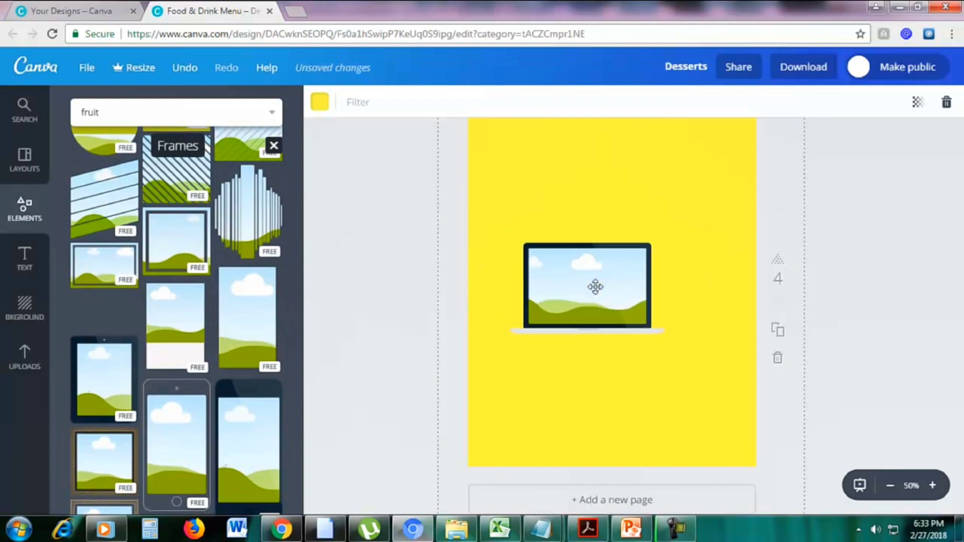
left_click_drag(663, 241, 656, 200)
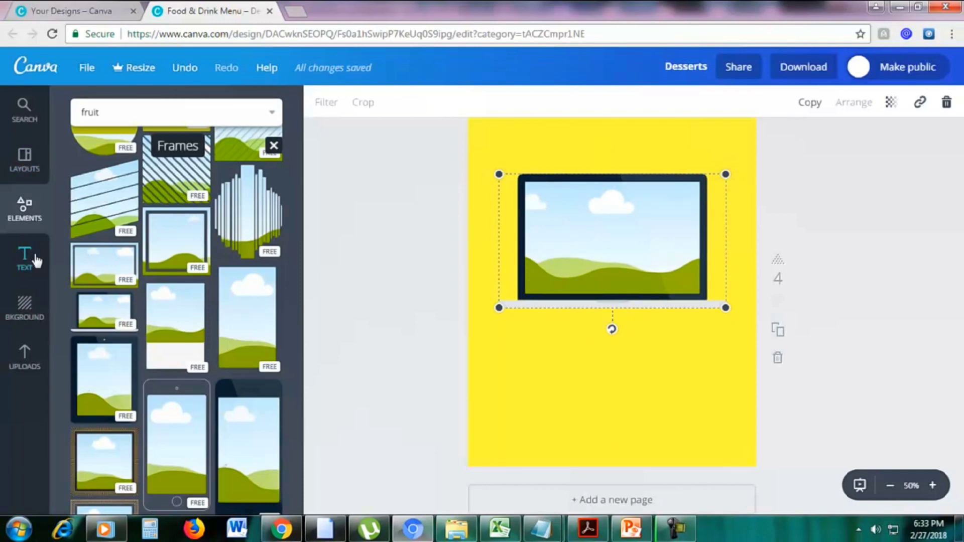
Step: Fill the laptop frame's screen with the fruit photo of the bowl of oranges and apples
left_click(30, 121)
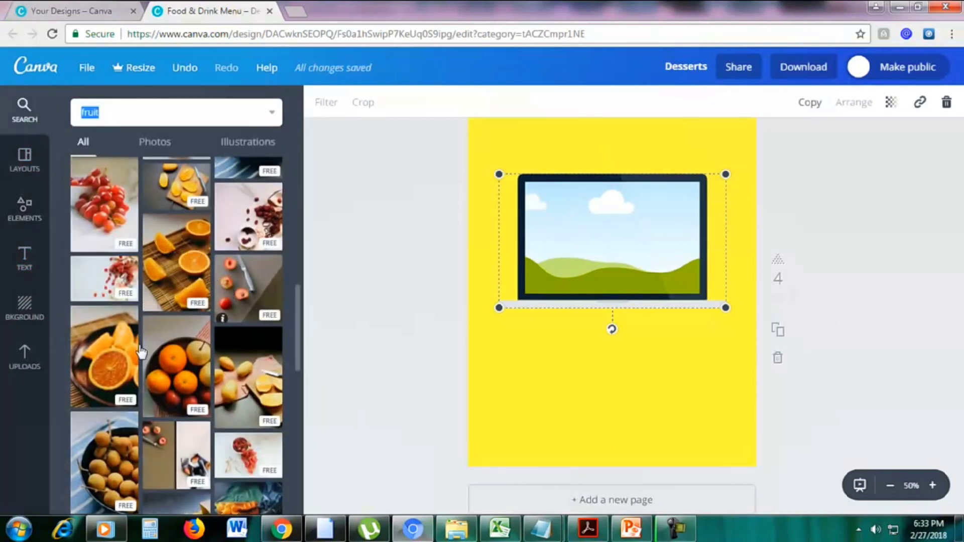
left_click_drag(186, 372, 611, 324)
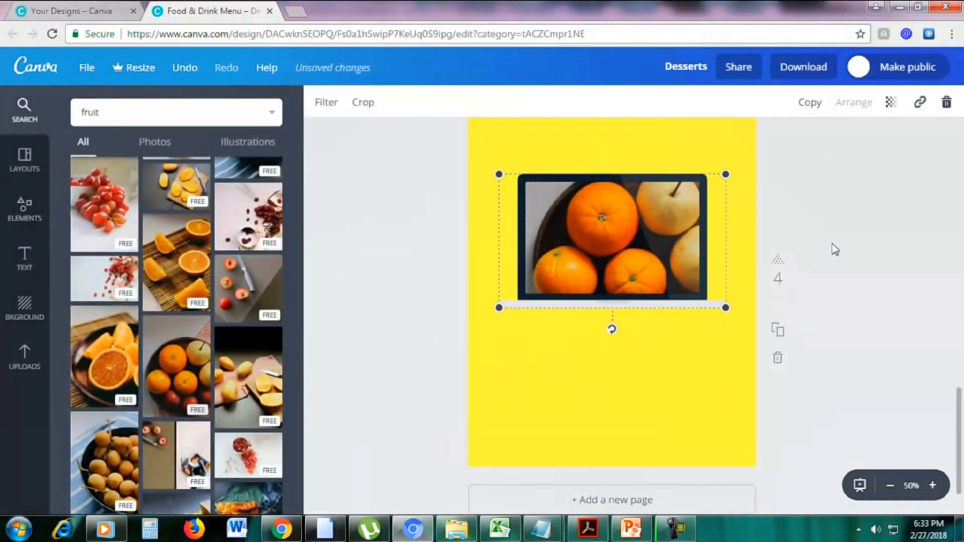
left_click(838, 247)
scroll(766, 281, "up", 15)
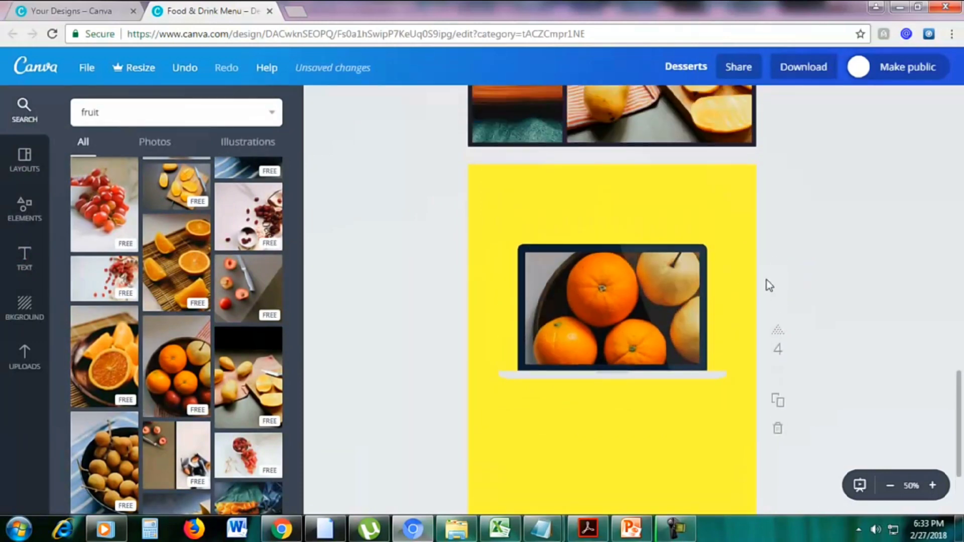
scroll(767, 280, "up", 7)
scroll(767, 282, "down", 5)
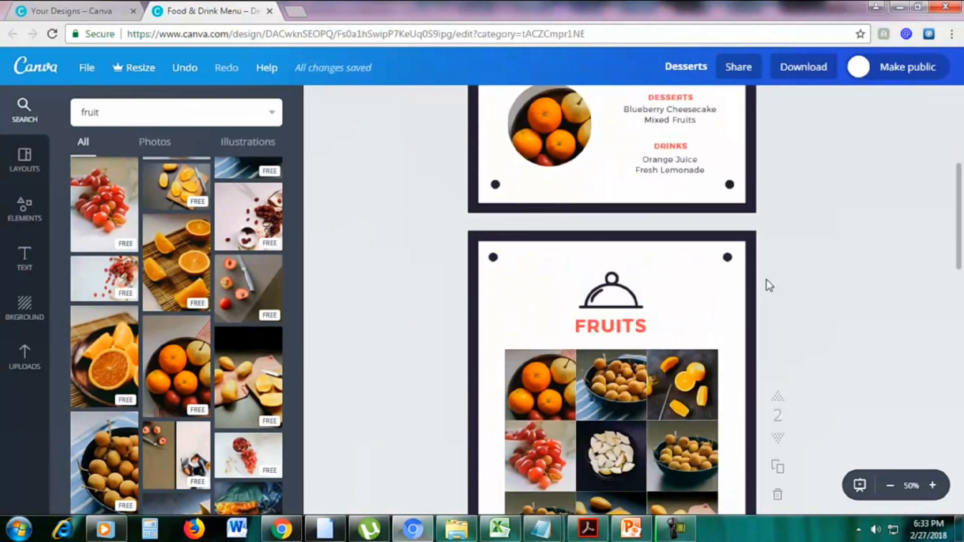
scroll(767, 282, "up", 4)
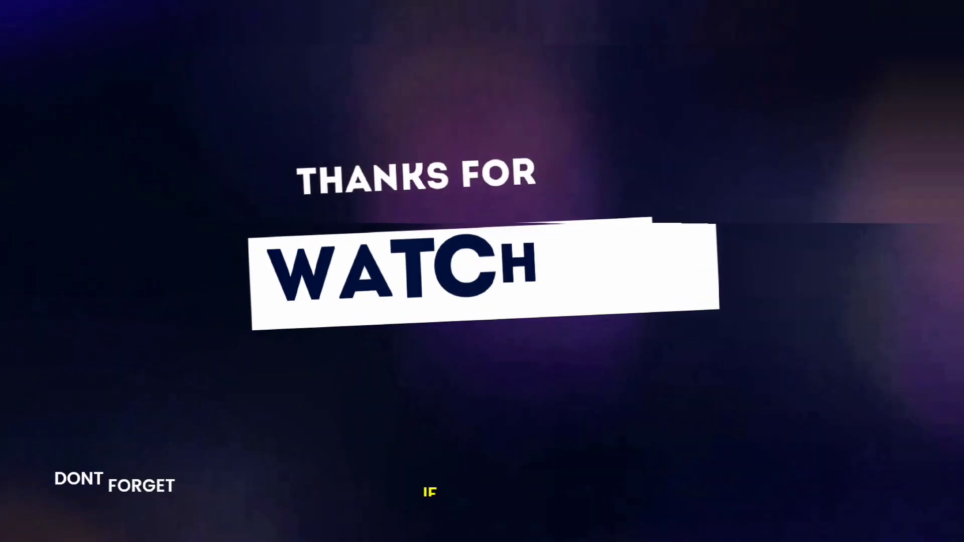